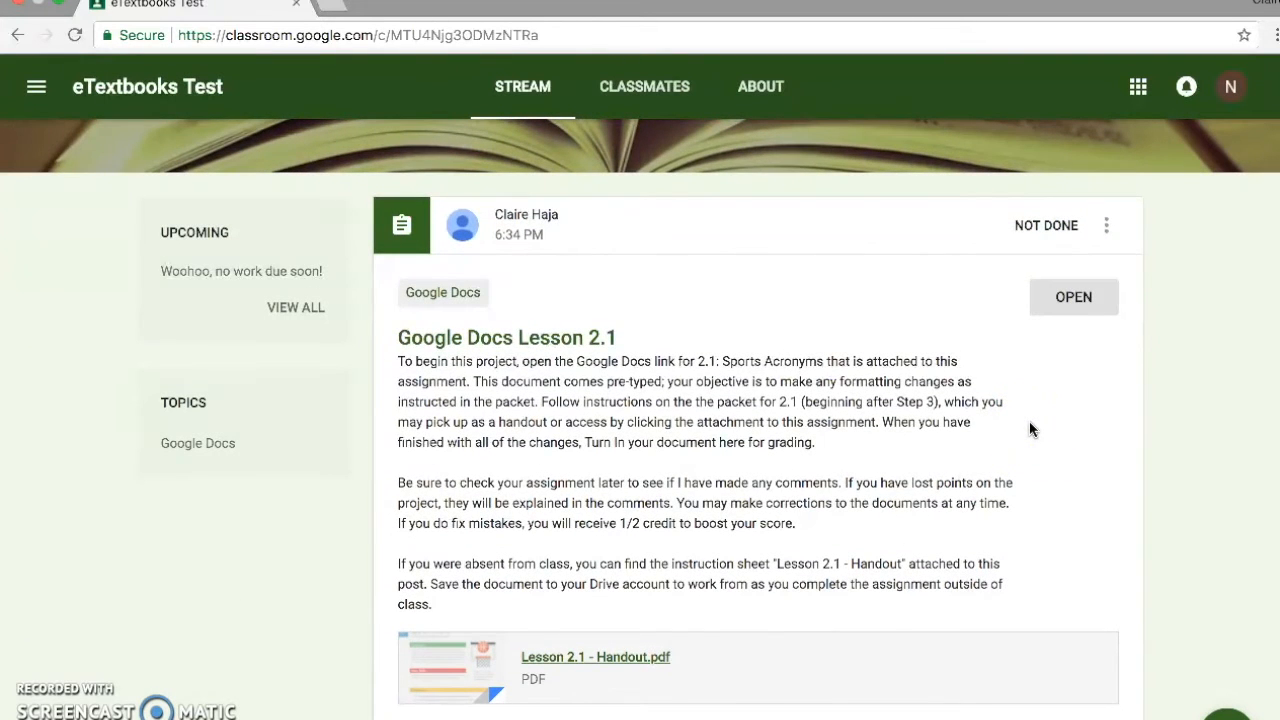
# - Switch from the classroom page to Google Drive and open today's untitled document from the recent files
pyautogui.scroll(3, 1029, 421)
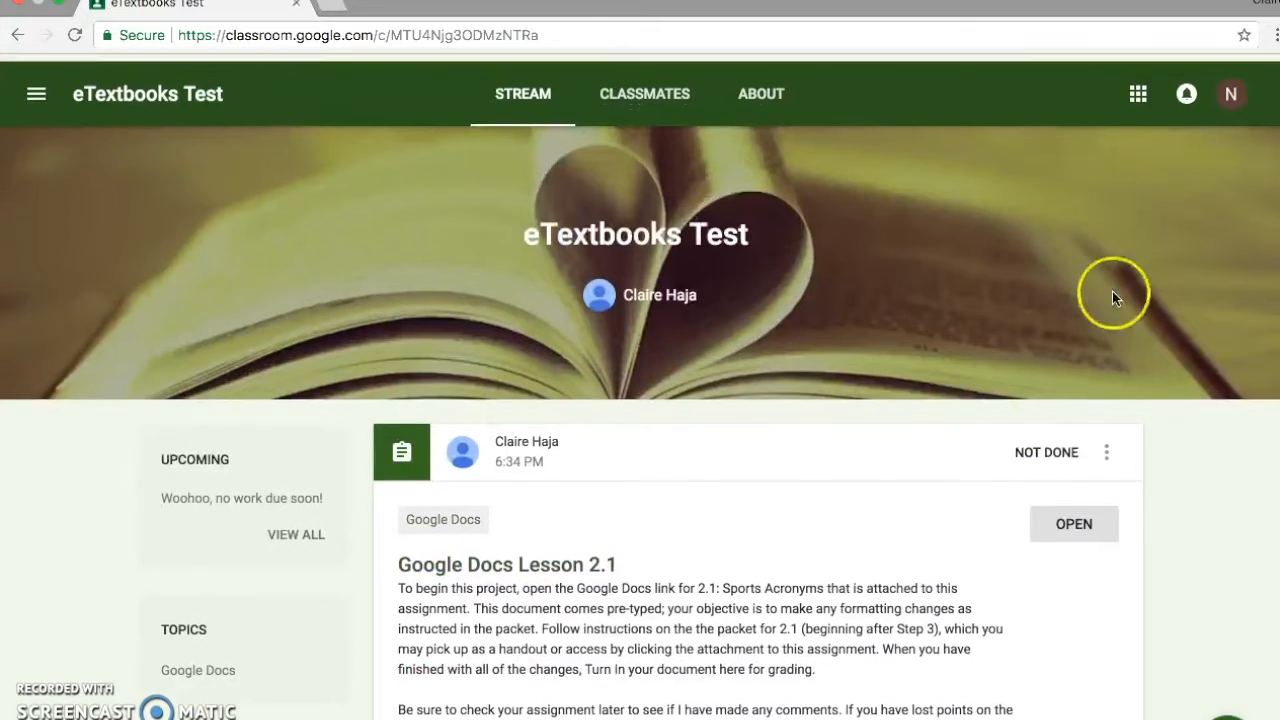
pyautogui.click(1138, 87)
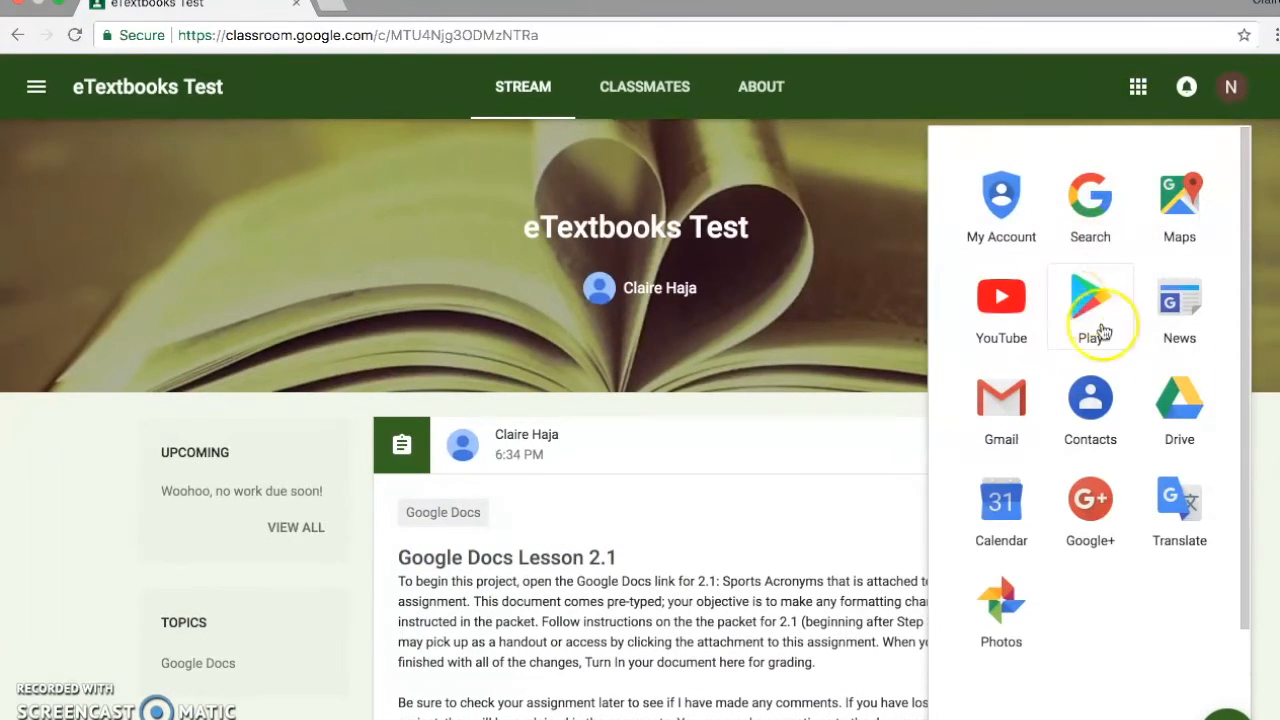
pyautogui.click(1157, 421)
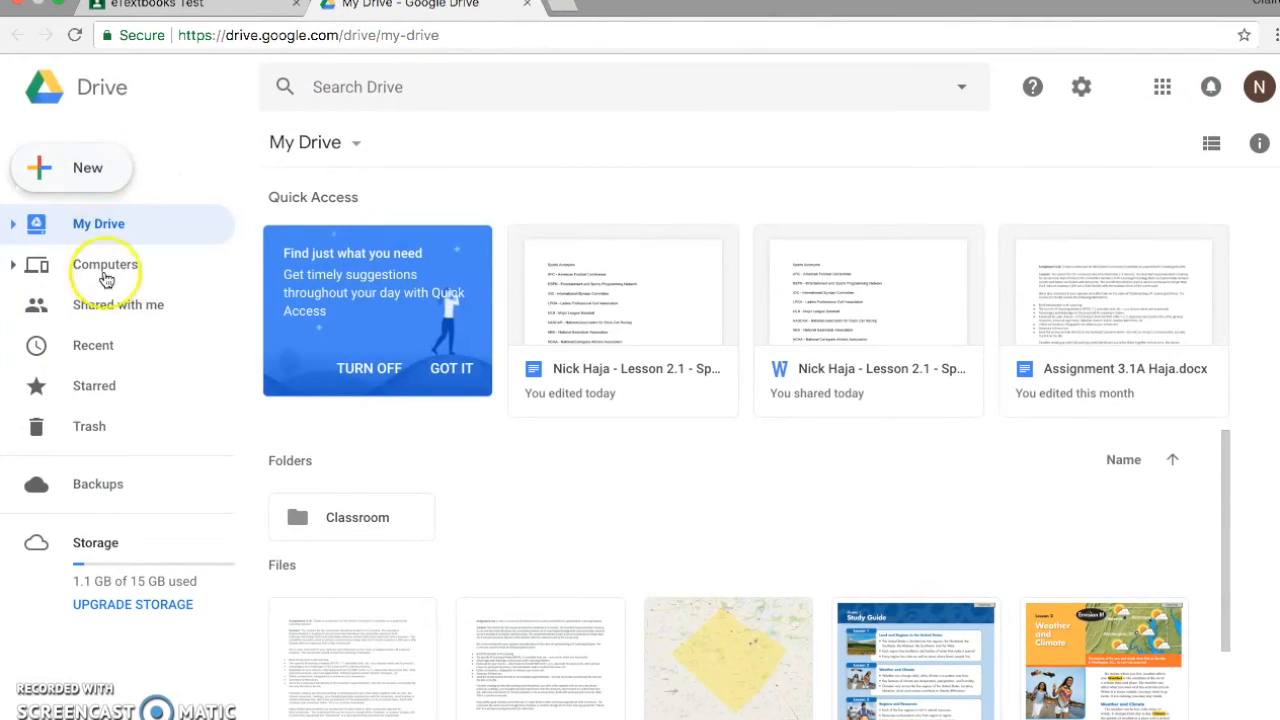
pyautogui.click(95, 345)
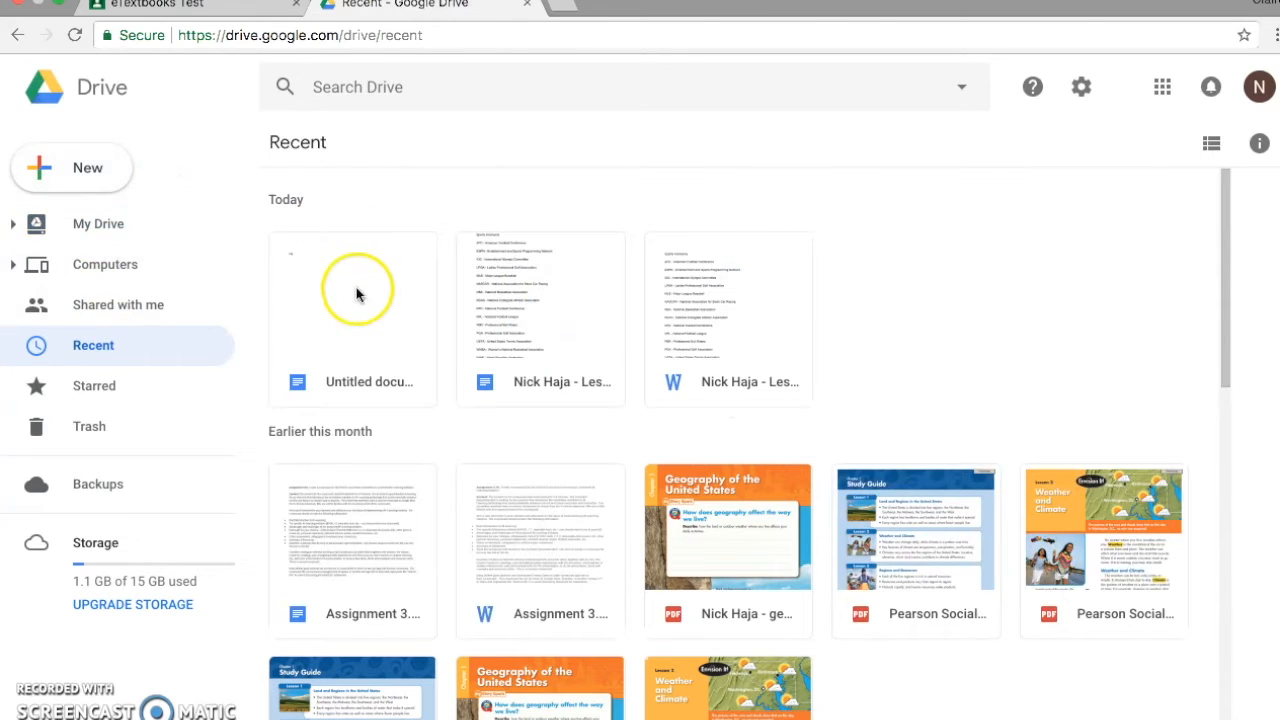
pyautogui.doubleClick(357, 288)
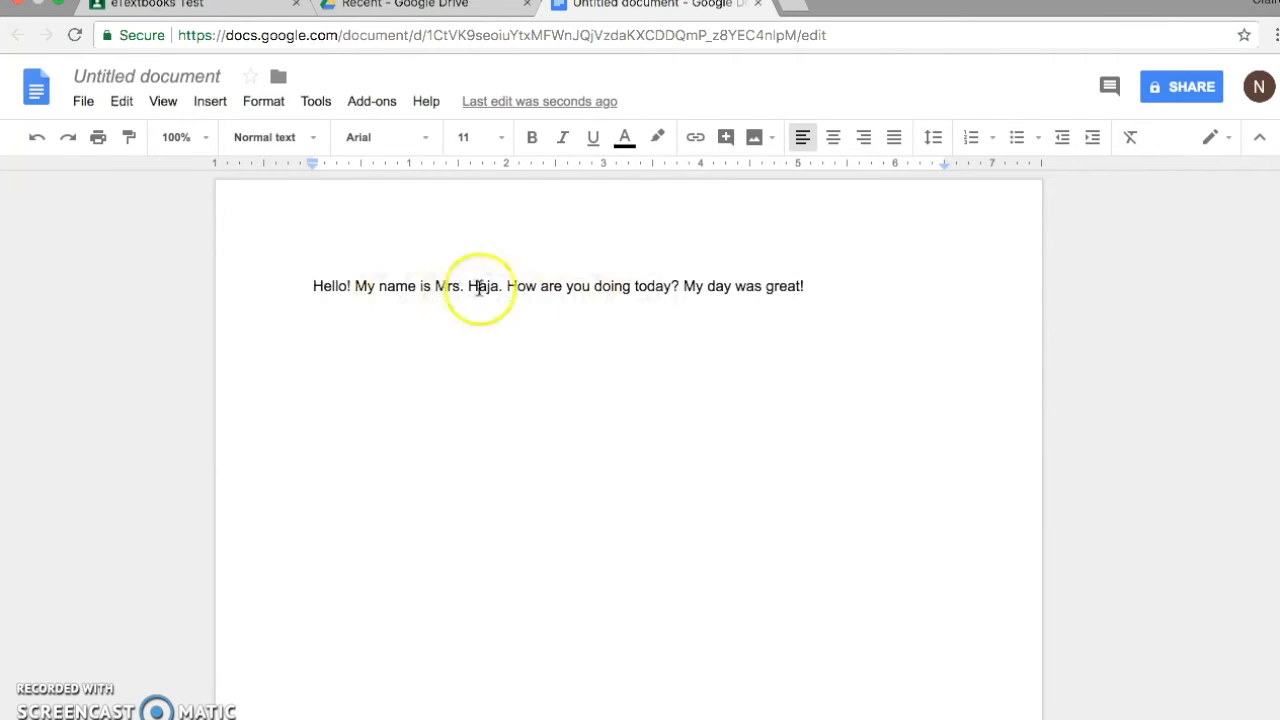
# - Select the whole line of text in the document and set its font to Pacifico
pyautogui.click(312, 287)
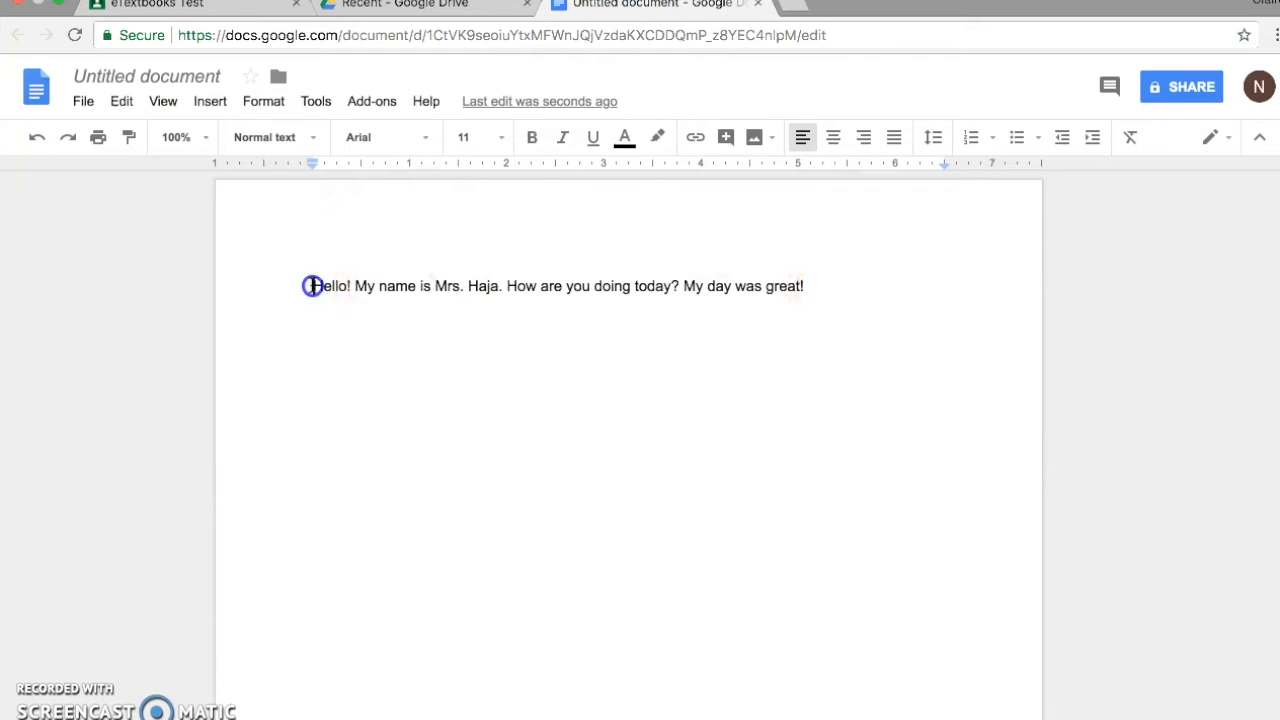
pyautogui.moveTo(312, 287); pyautogui.dragTo(810, 287)
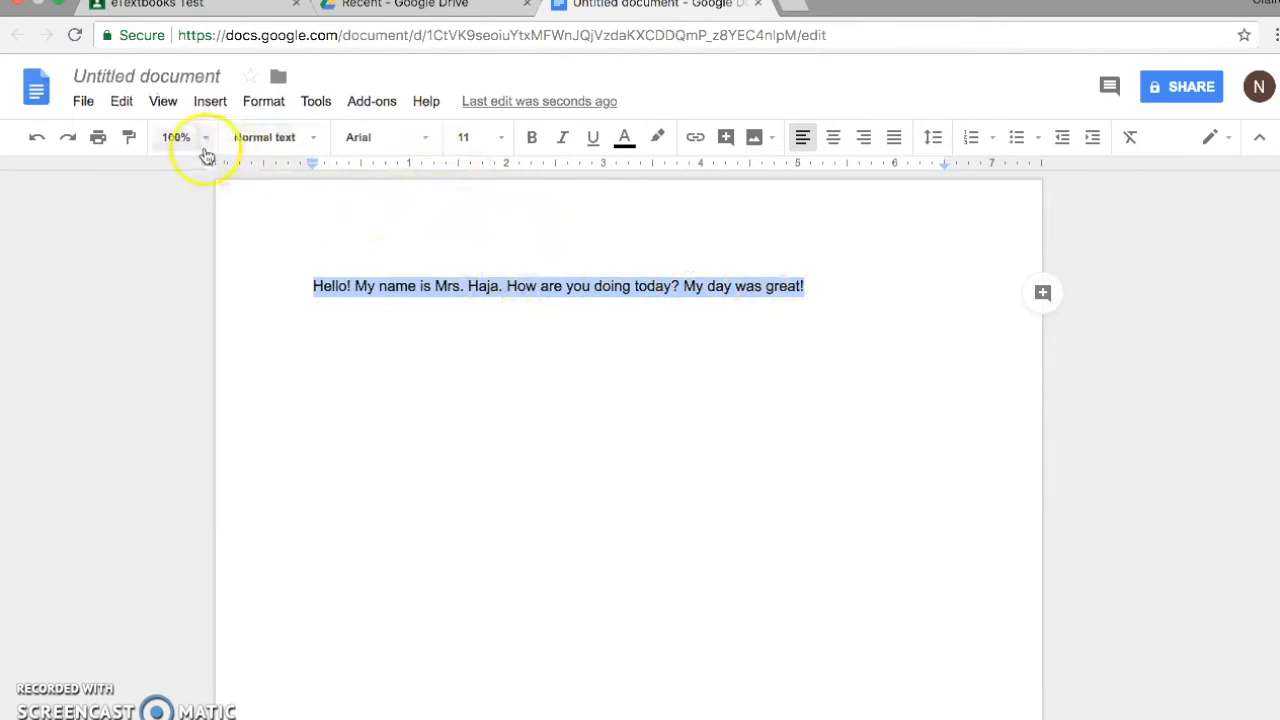
pyautogui.click(408, 136)
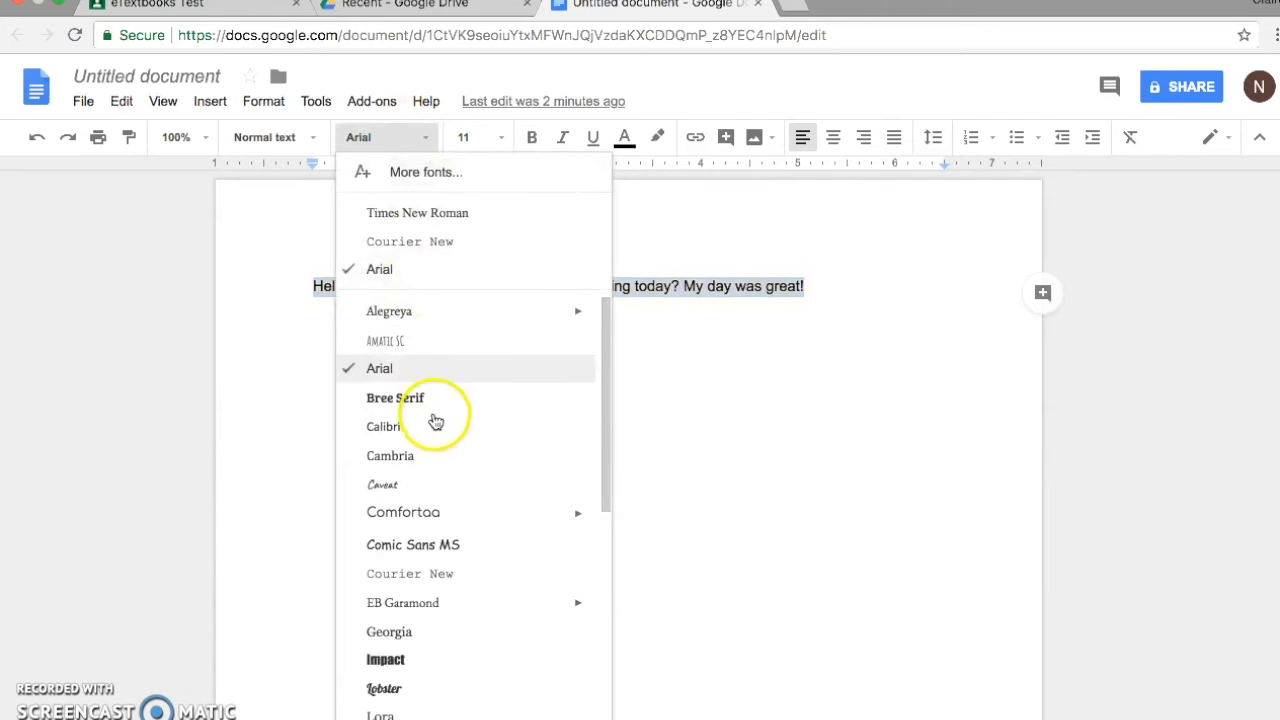
pyautogui.scroll(-5, 440, 430)
pyautogui.click(437, 408)
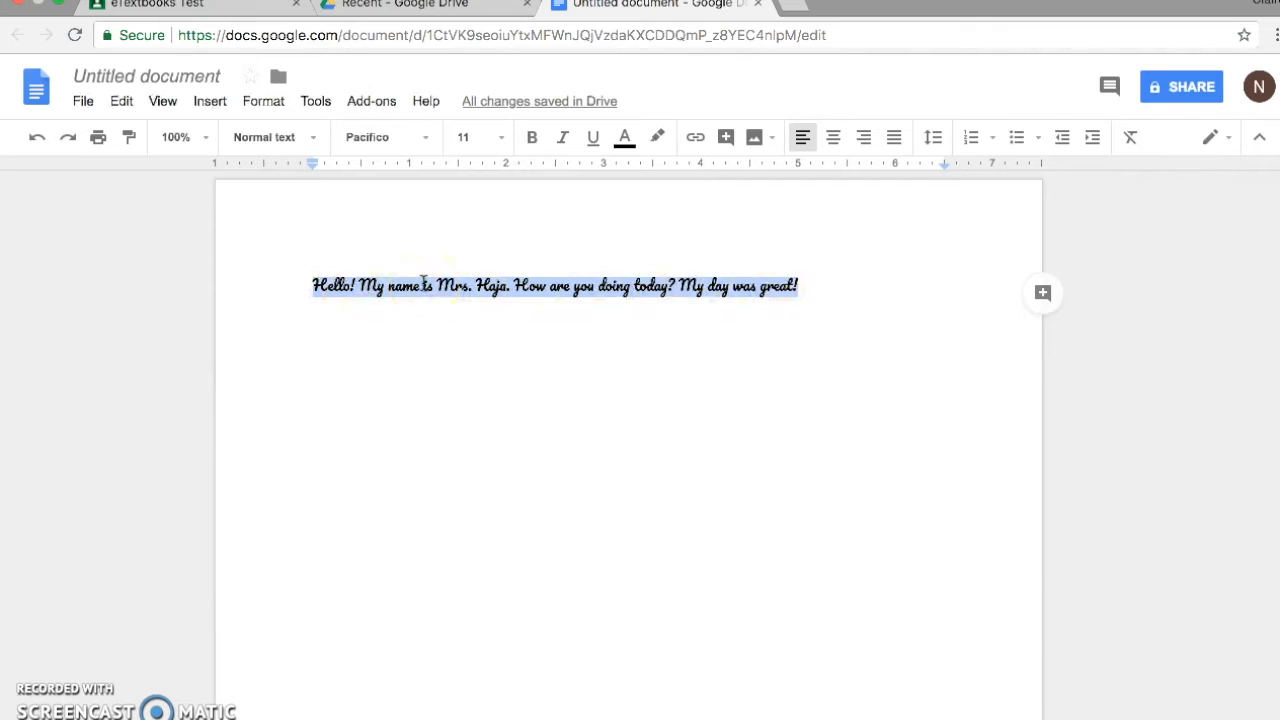
# - Change the font of the selected line to Bree Serif and deselect the text
pyautogui.click(410, 140)
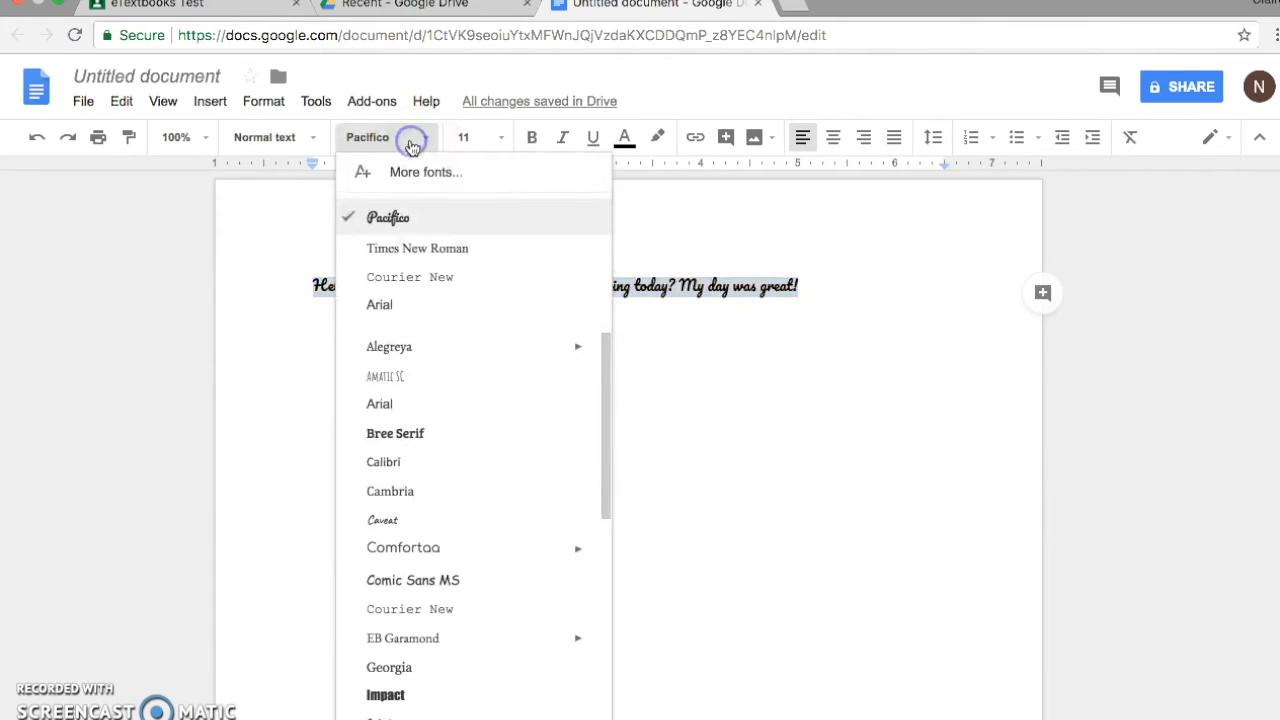
pyautogui.click(489, 434)
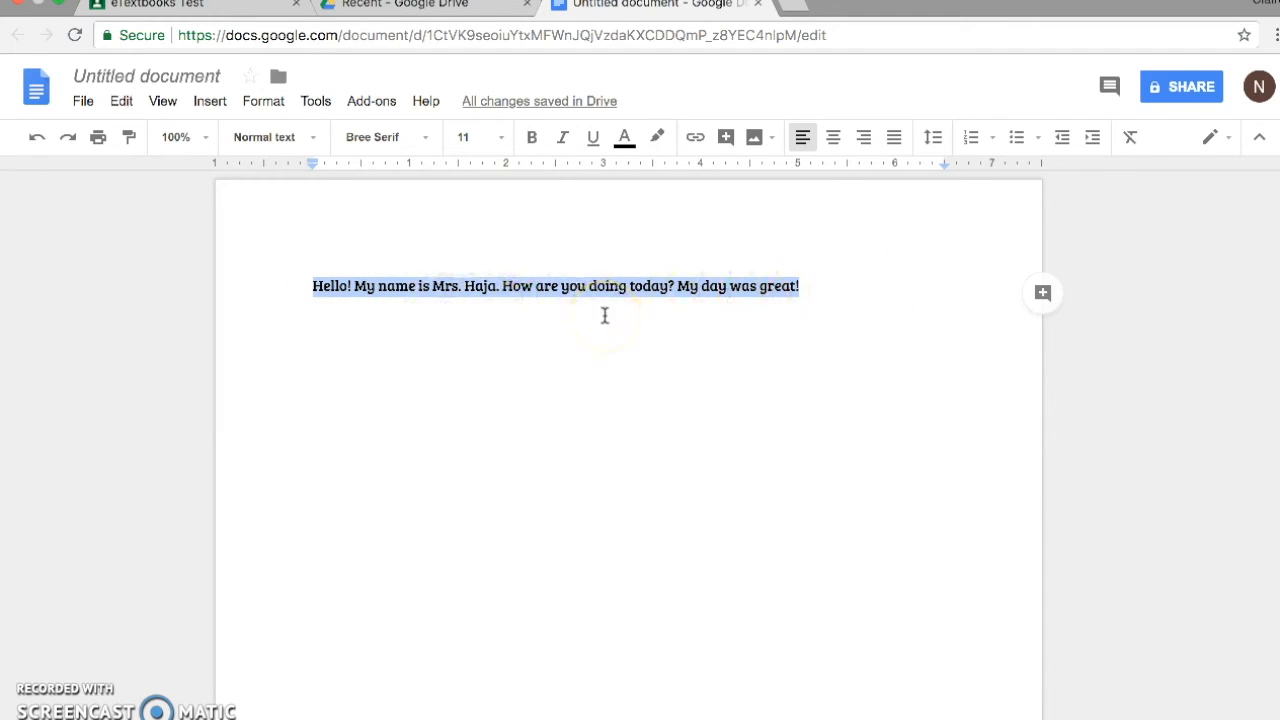
pyautogui.click(829, 304)
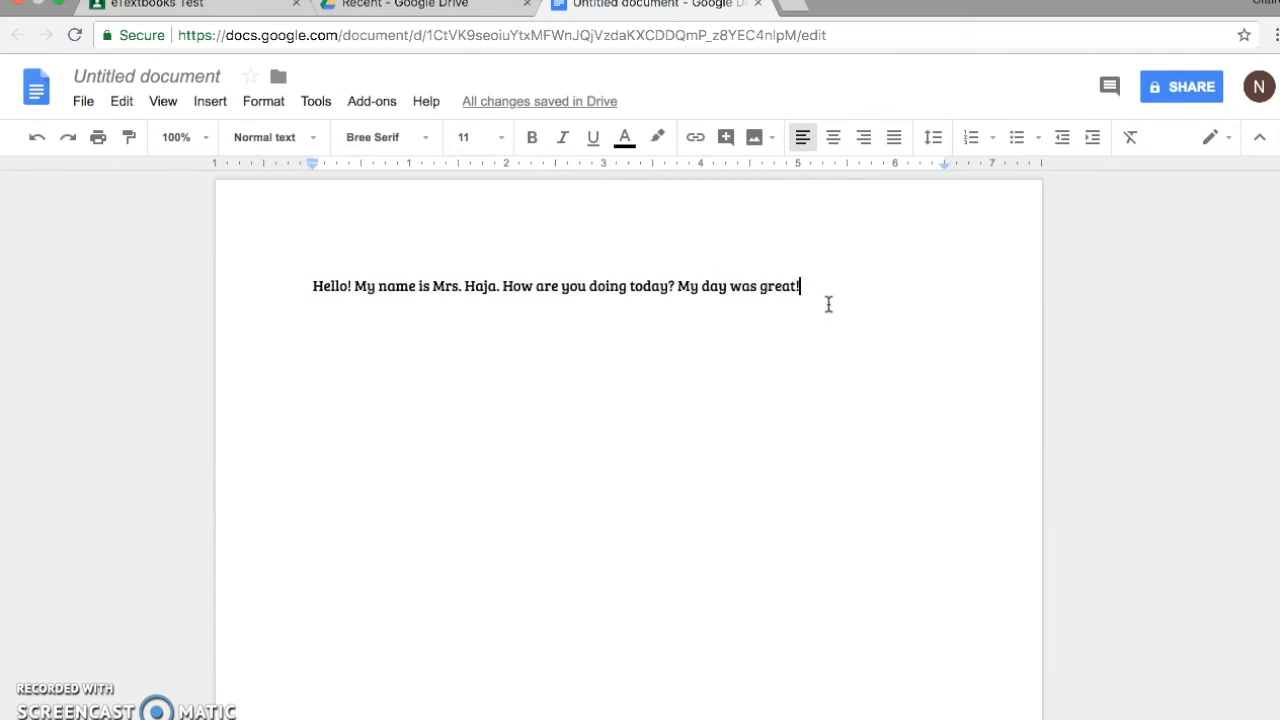
pyautogui.click(463, 363)
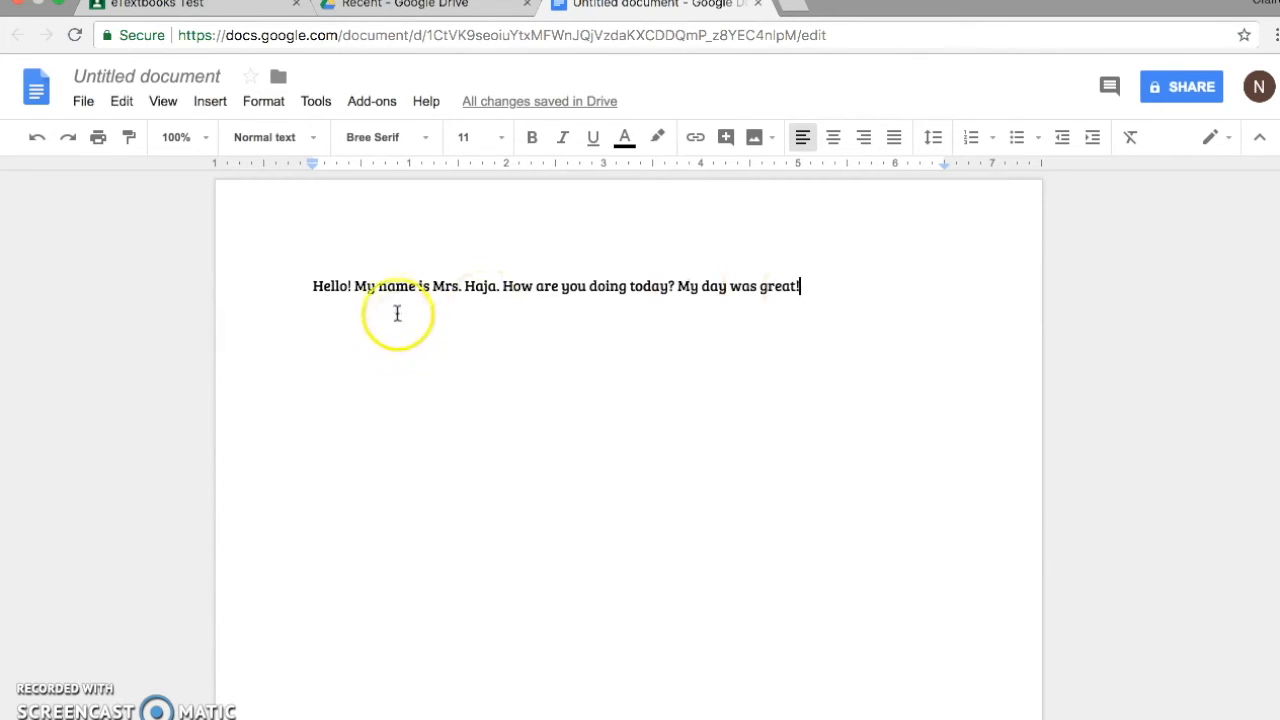
# - Set the font size of only the word "Hello!" to 18, and then raise it to 24
pyautogui.click(352, 287)
pyautogui.moveTo(350, 288); pyautogui.dragTo(311, 288)
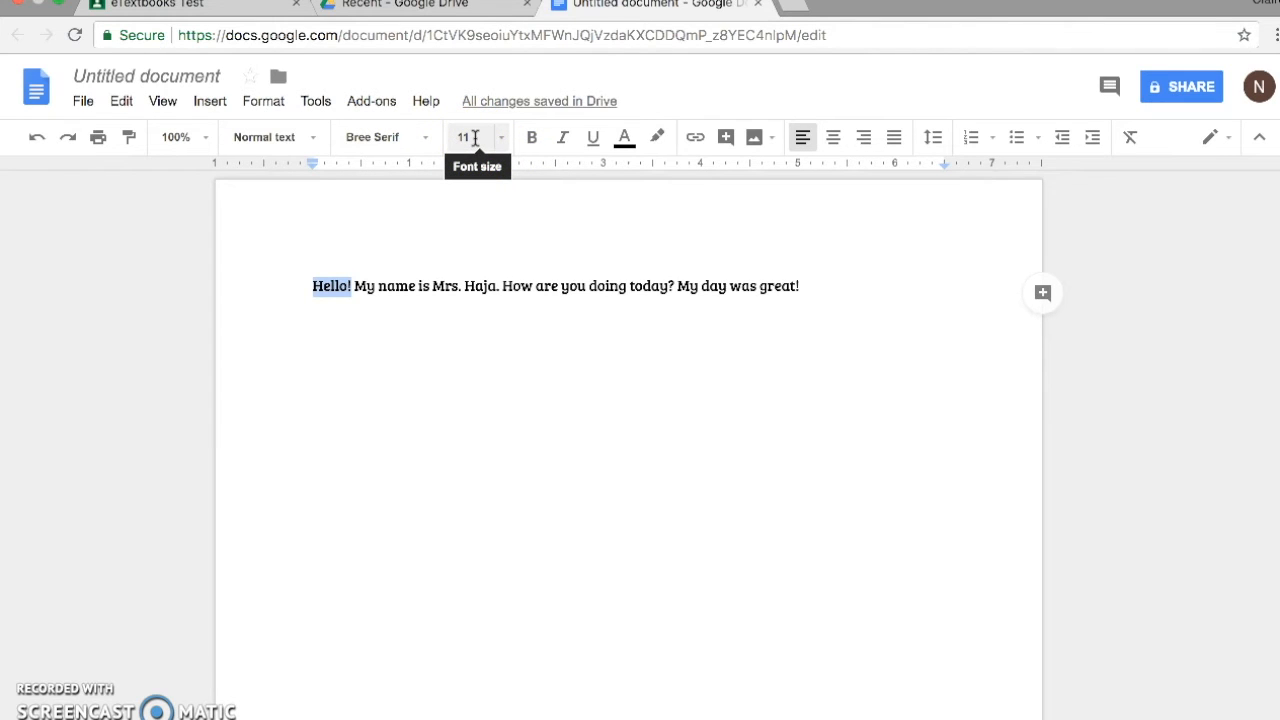
pyautogui.click(482, 134)
pyautogui.click(500, 140)
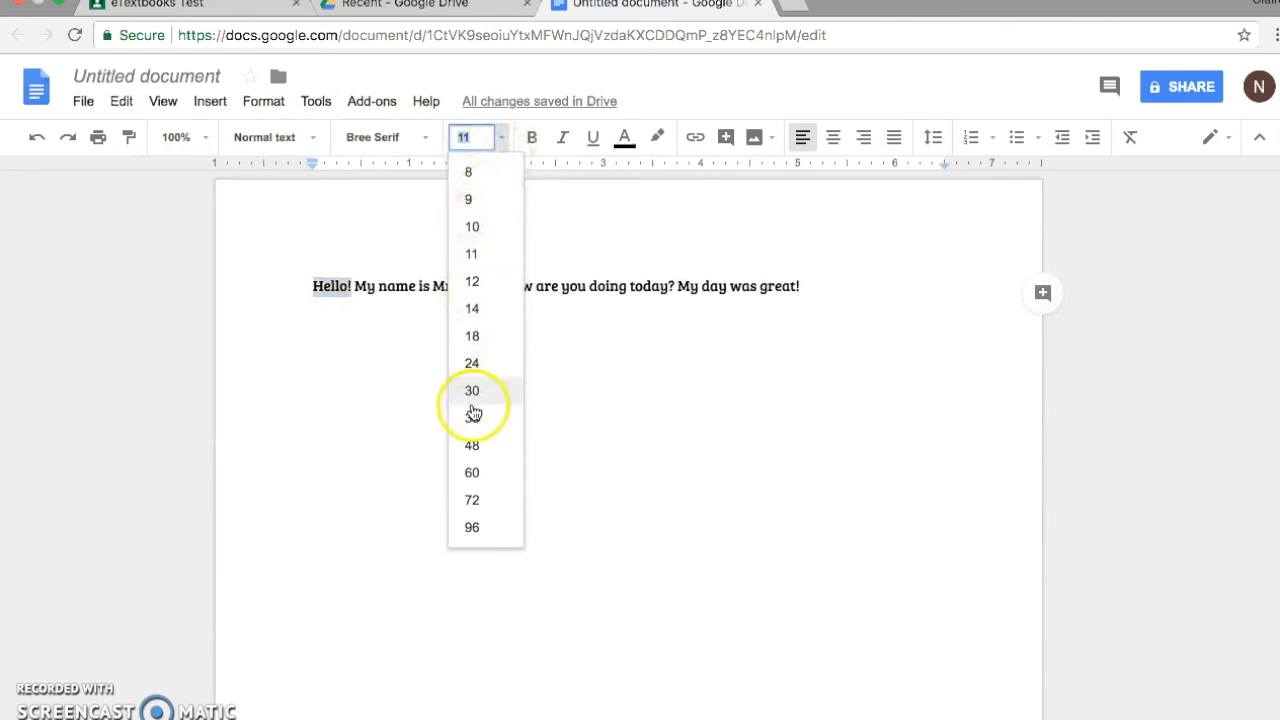
pyautogui.click(472, 337)
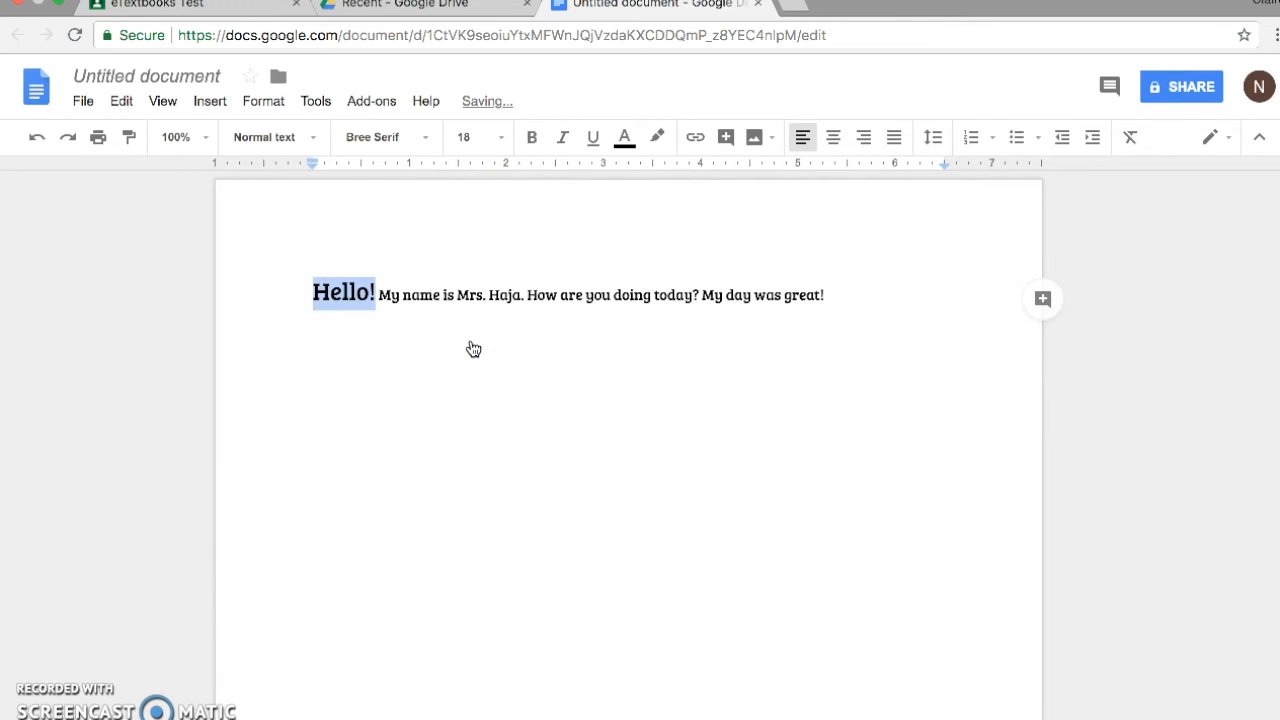
pyautogui.click(500, 150)
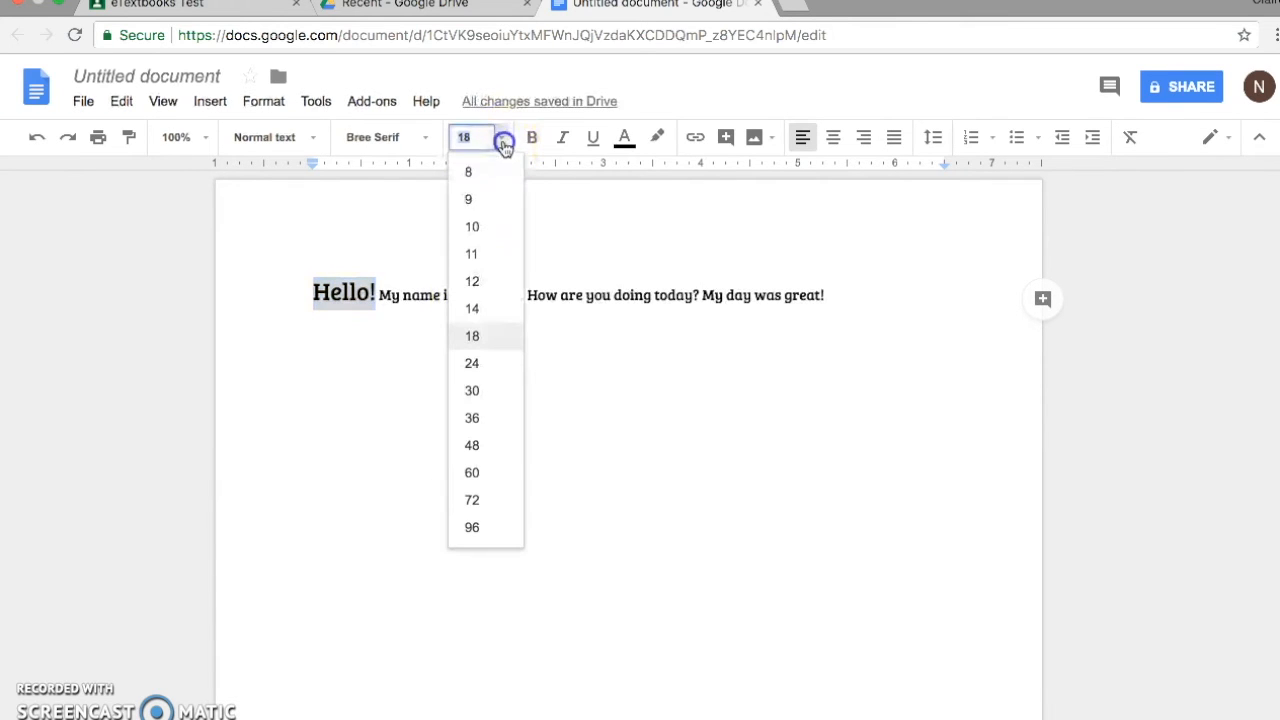
pyautogui.click(477, 365)
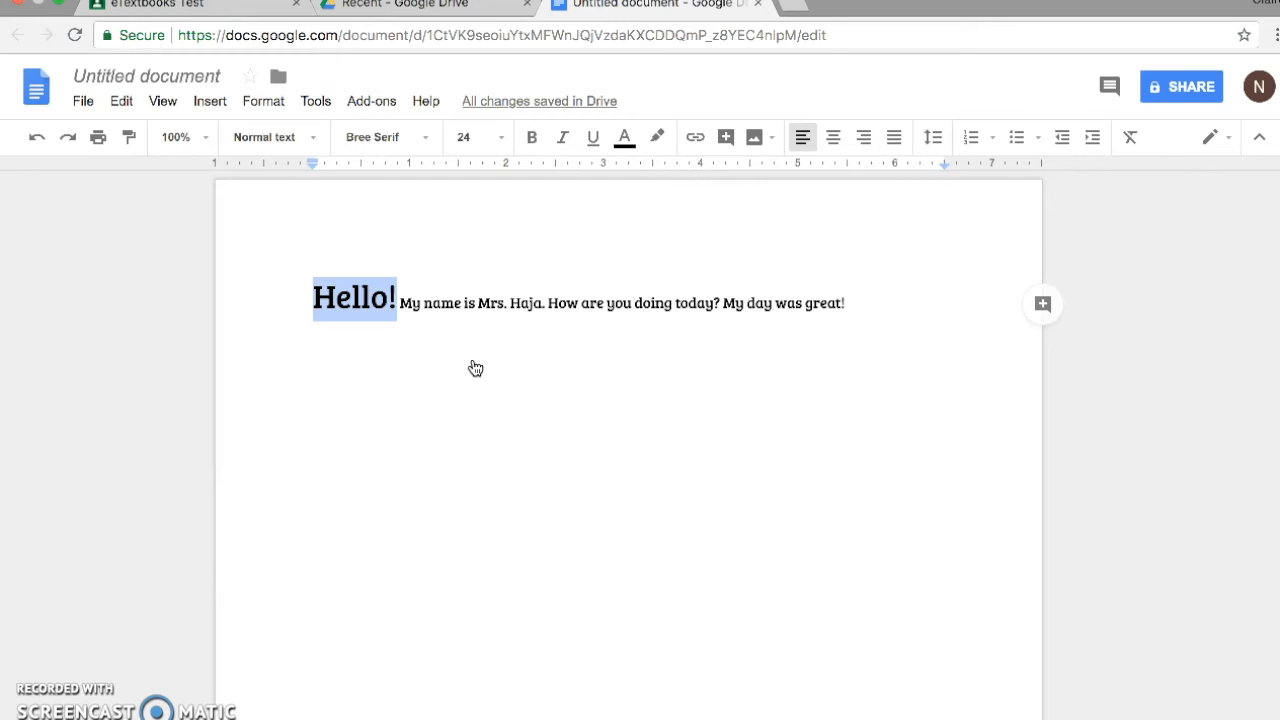
# - Set the font size of the word "great" to 24, leaving out its exclamation mark
pyautogui.click(571, 309)
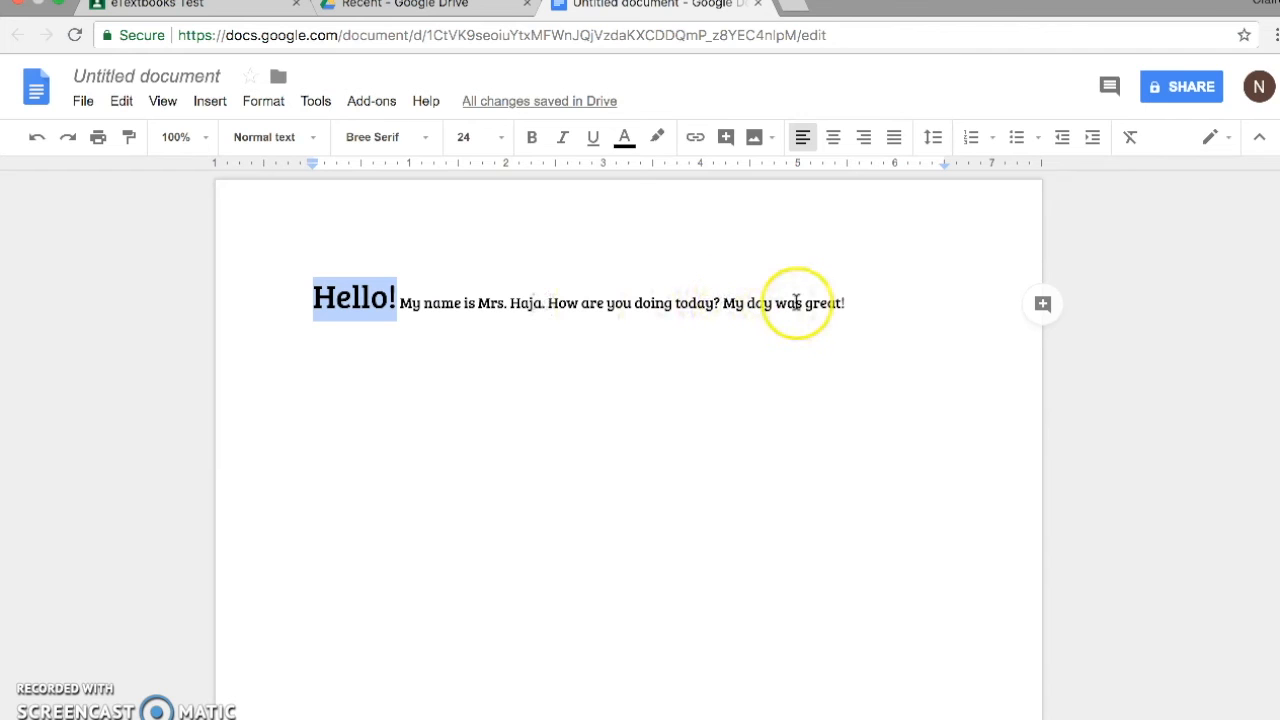
pyautogui.moveTo(808, 302); pyautogui.dragTo(847, 316)
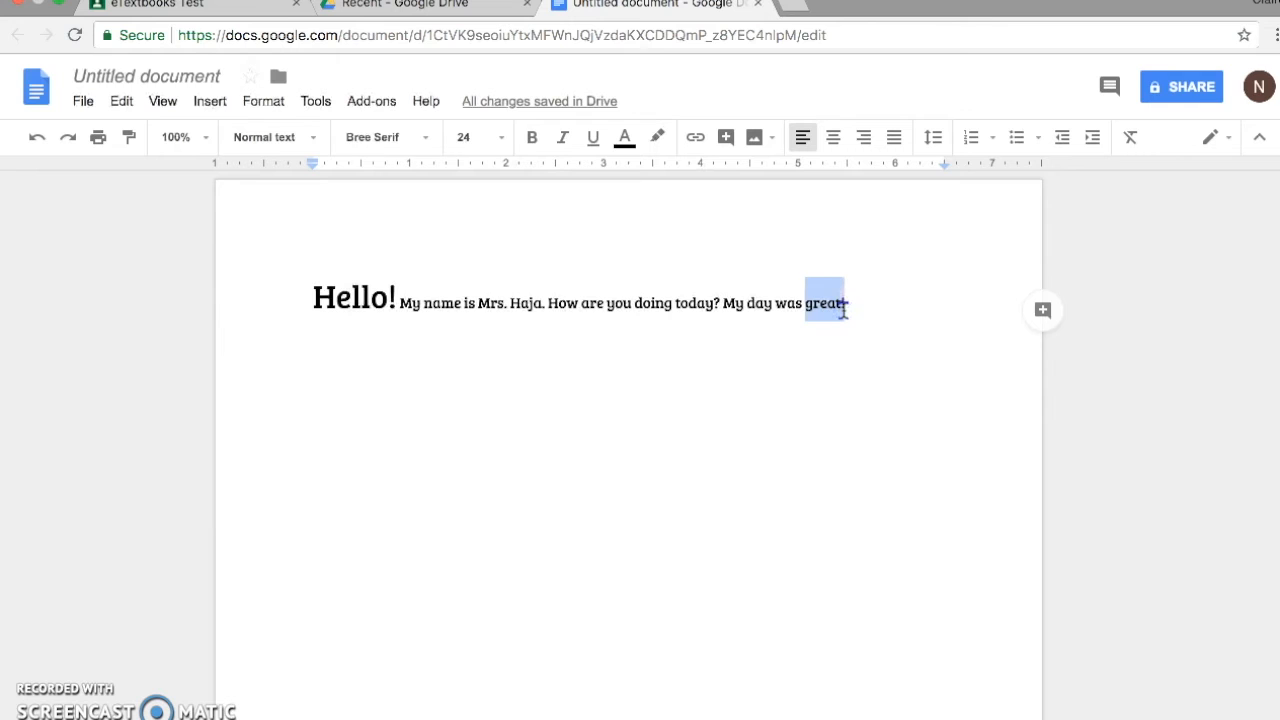
pyautogui.doubleClick(843, 311)
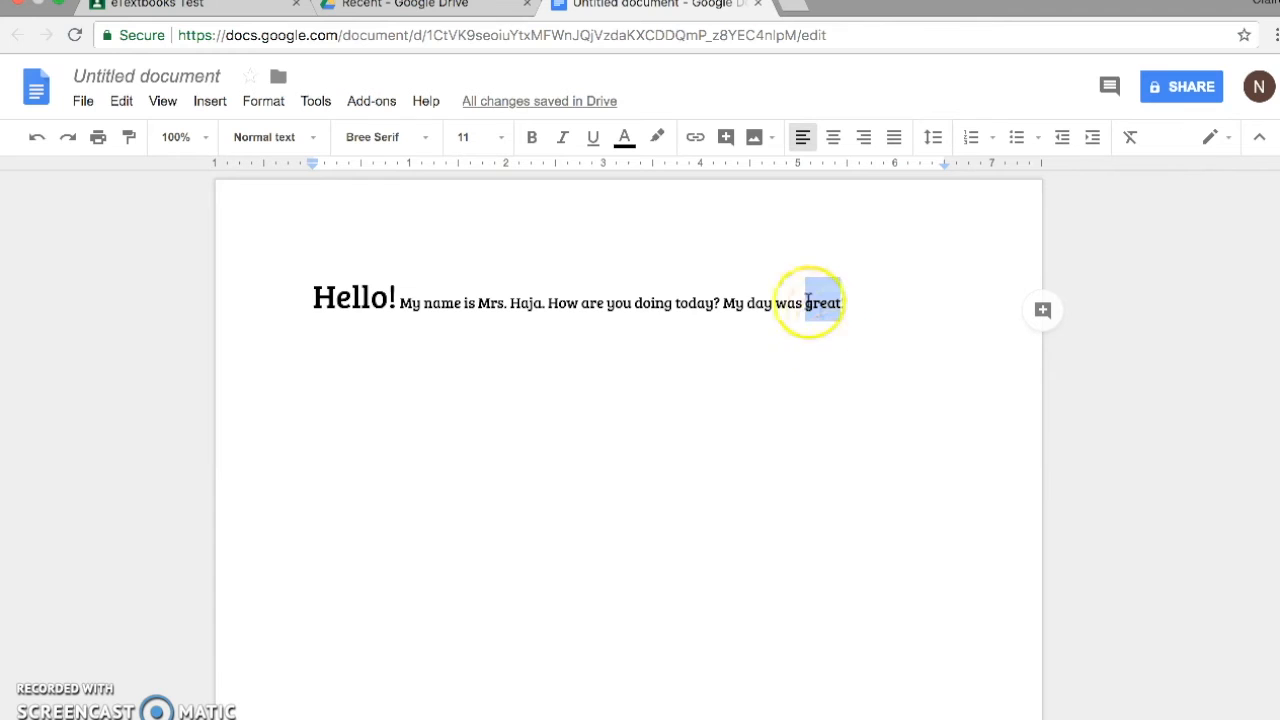
pyautogui.click(501, 139)
pyautogui.click(481, 365)
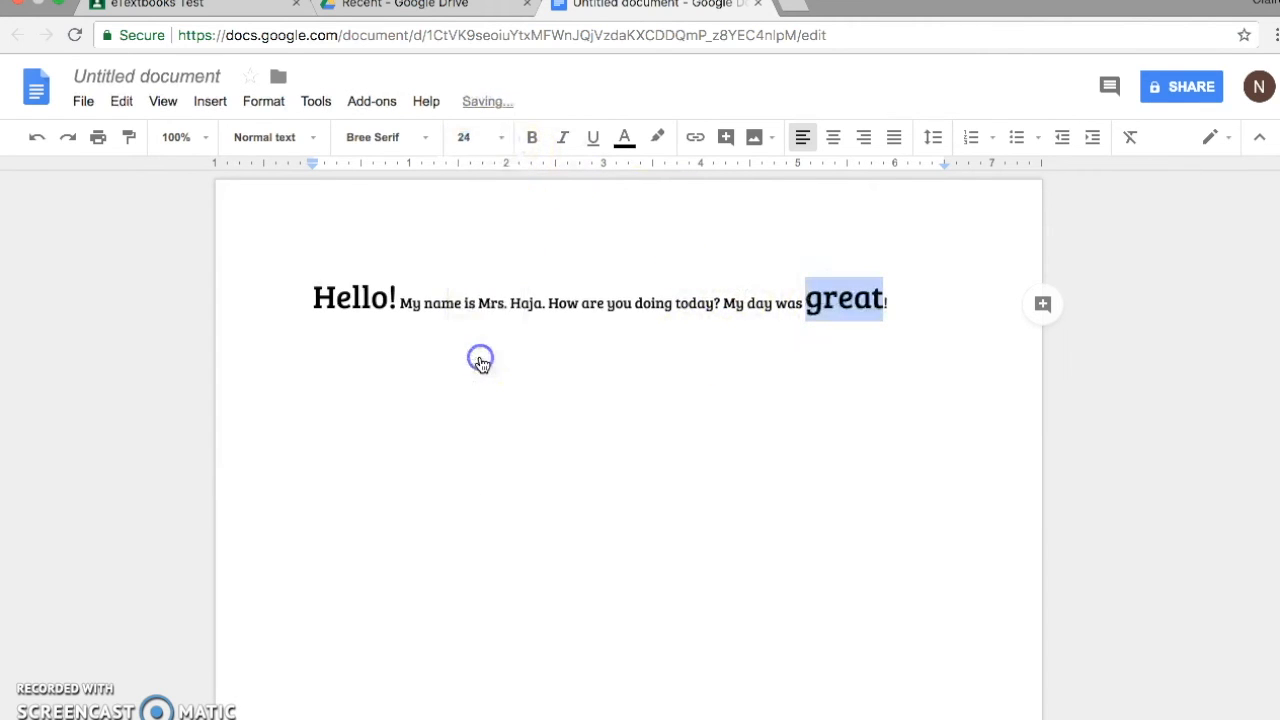
pyautogui.click(646, 349)
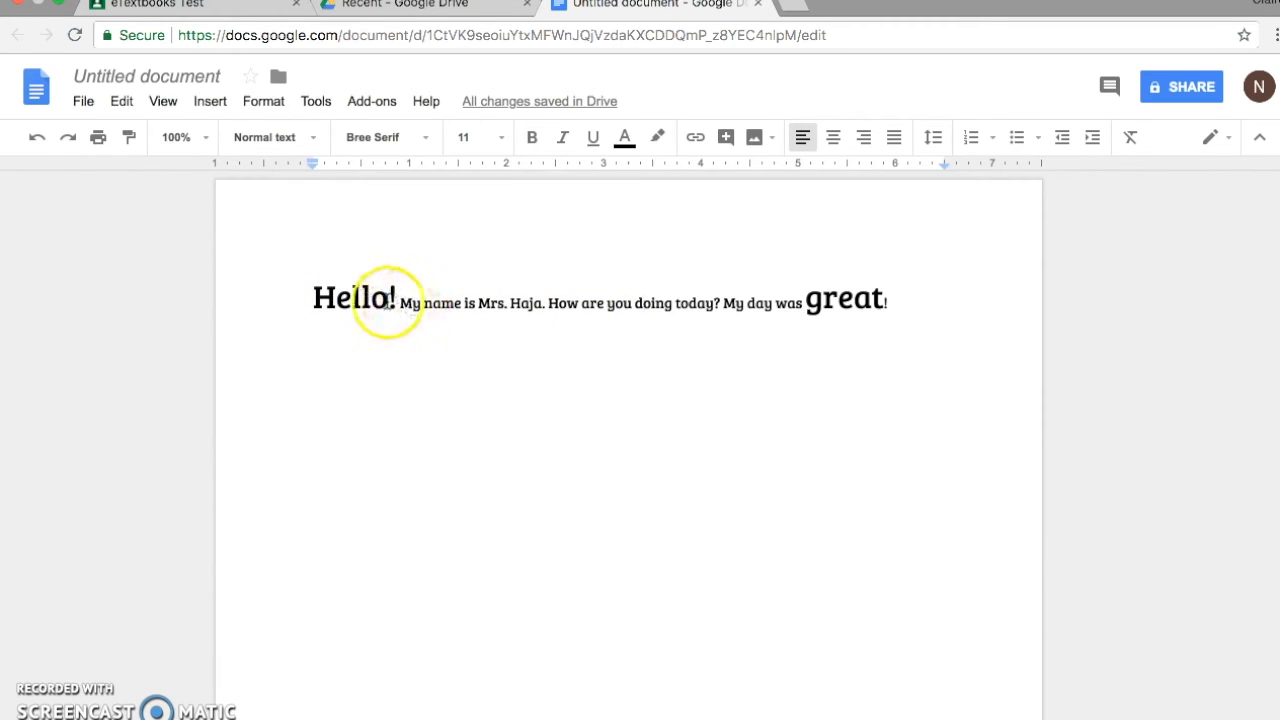
pyautogui.click(480, 300)
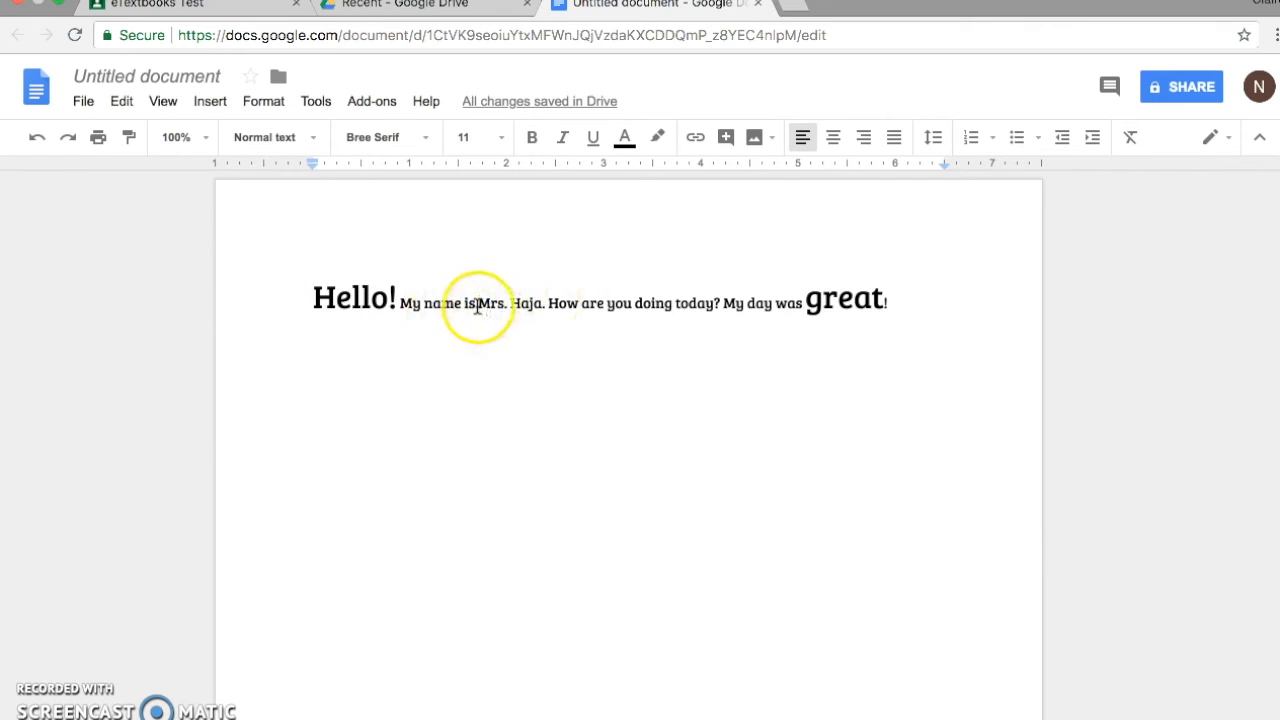
pyautogui.click(479, 306)
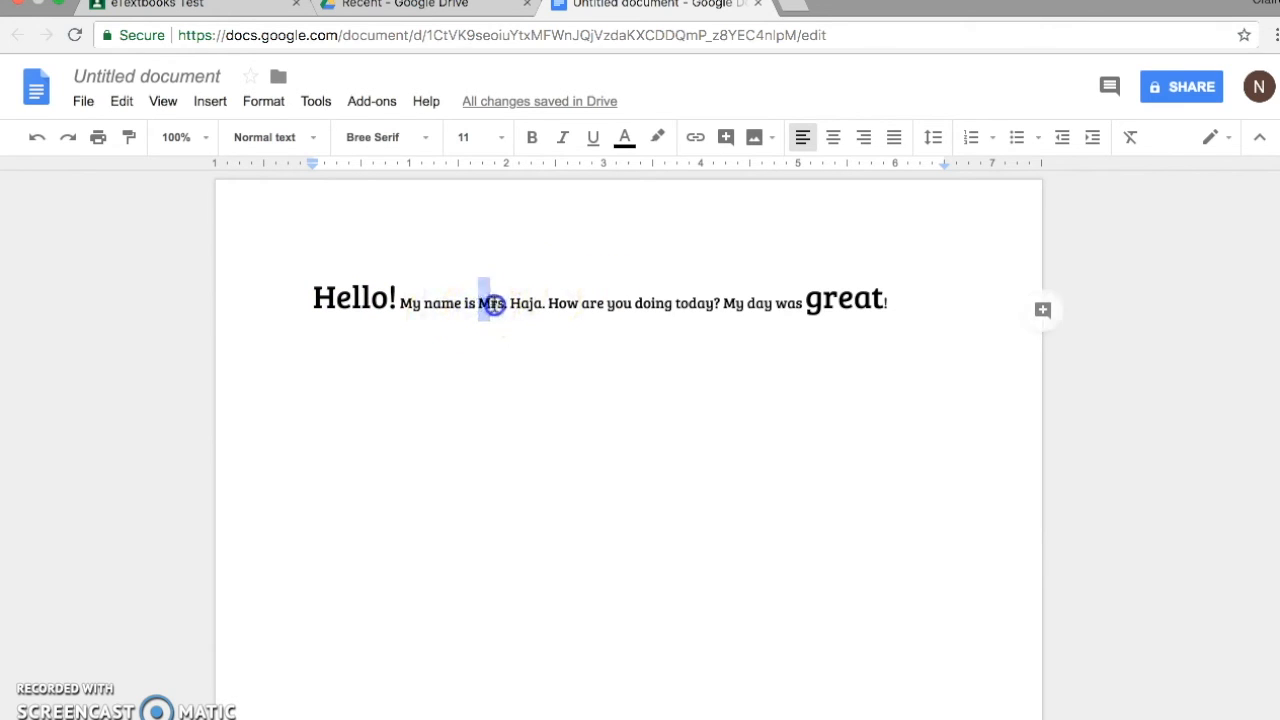
pyautogui.click(565, 303)
pyautogui.click(417, 369)
pyautogui.click(577, 362)
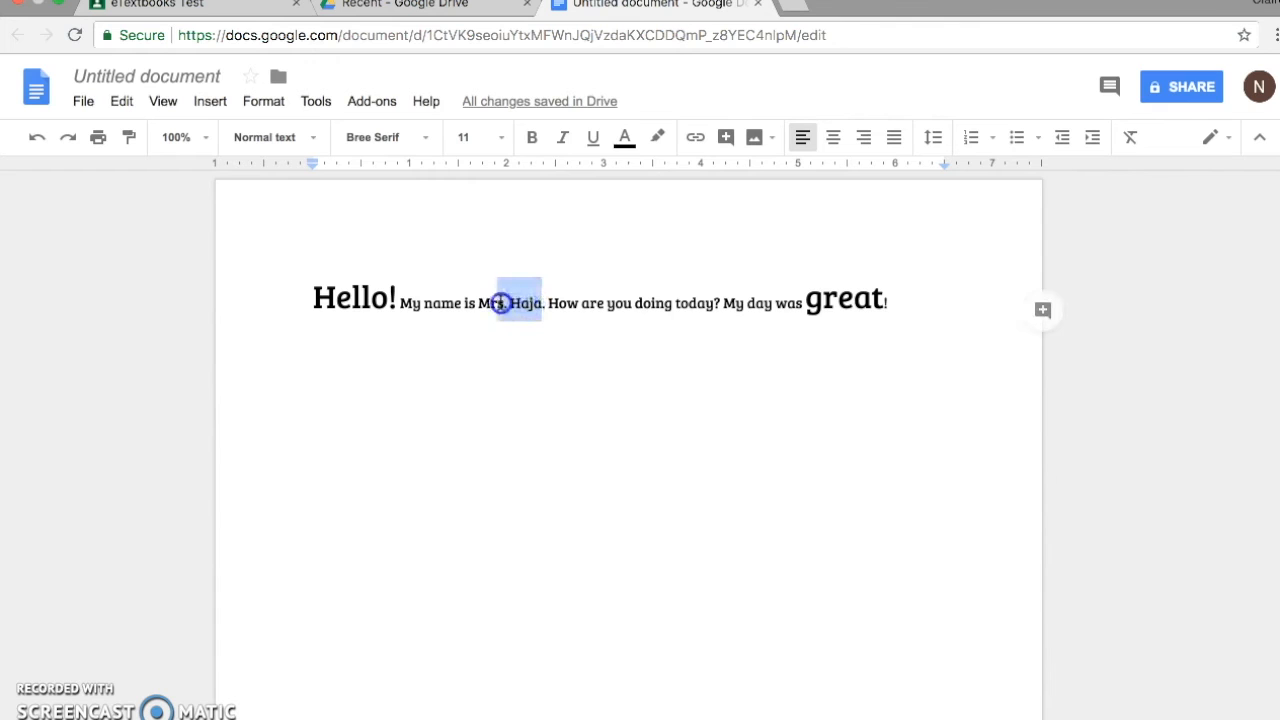
pyautogui.moveTo(481, 303); pyautogui.dragTo(449, 300)
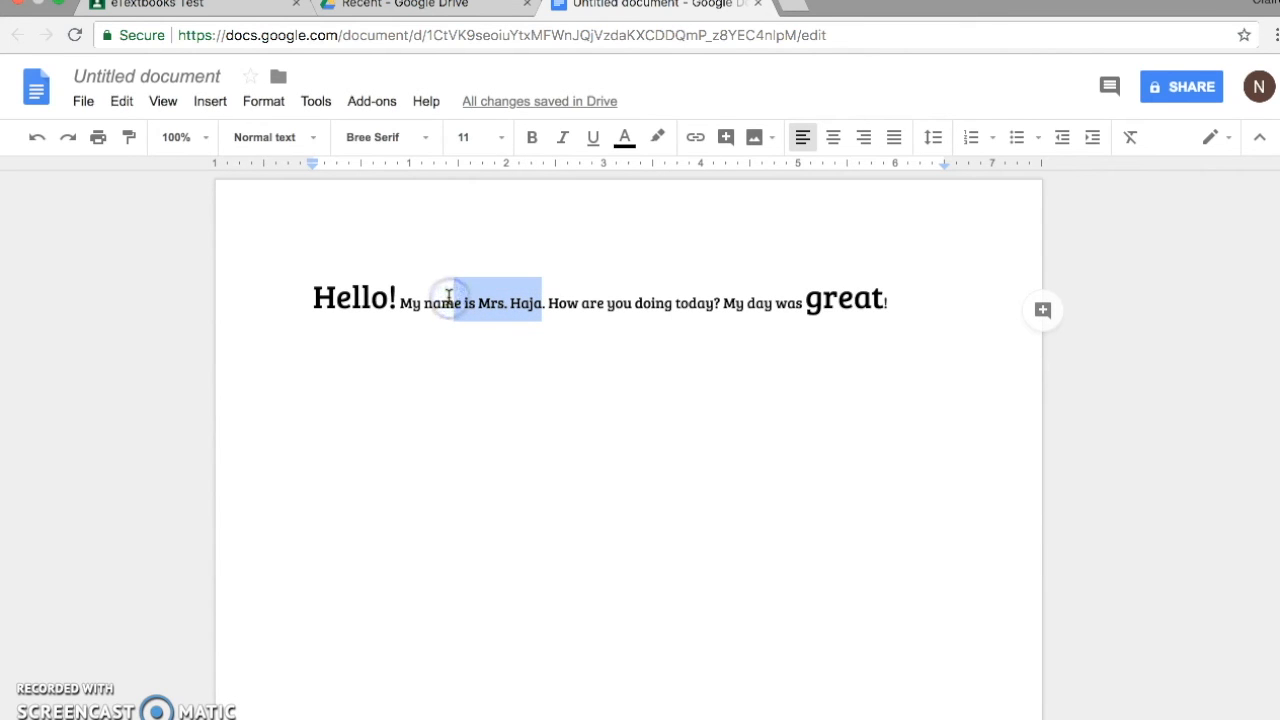
pyautogui.click(321, 373)
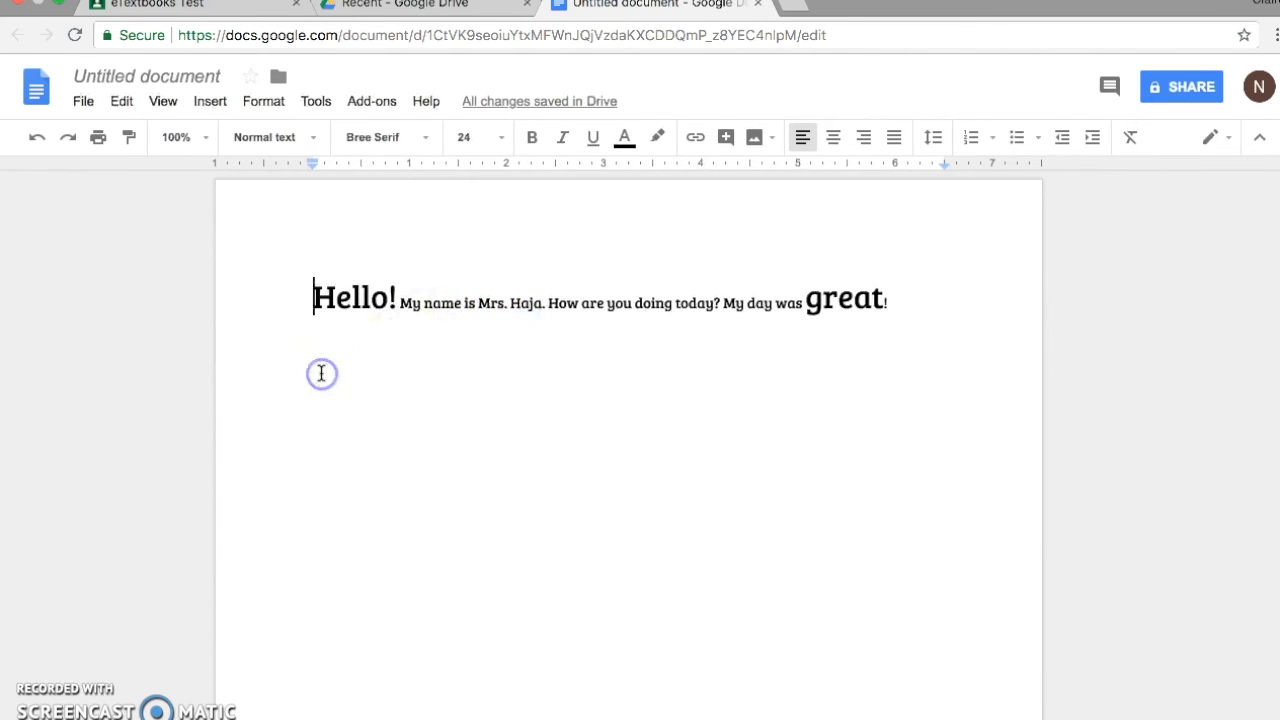
# - Change the text colour of the title and name after "My name is" to green
pyautogui.moveTo(543, 303); pyautogui.dragTo(478, 307)
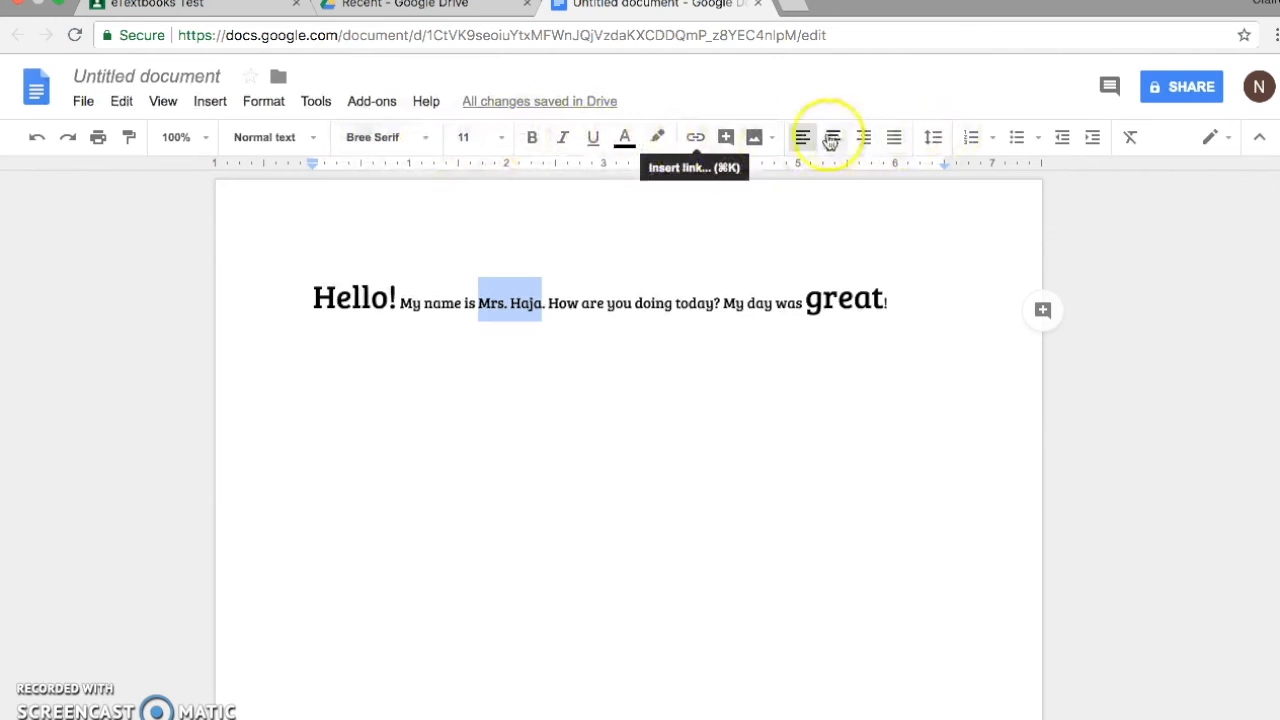
pyautogui.click(625, 140)
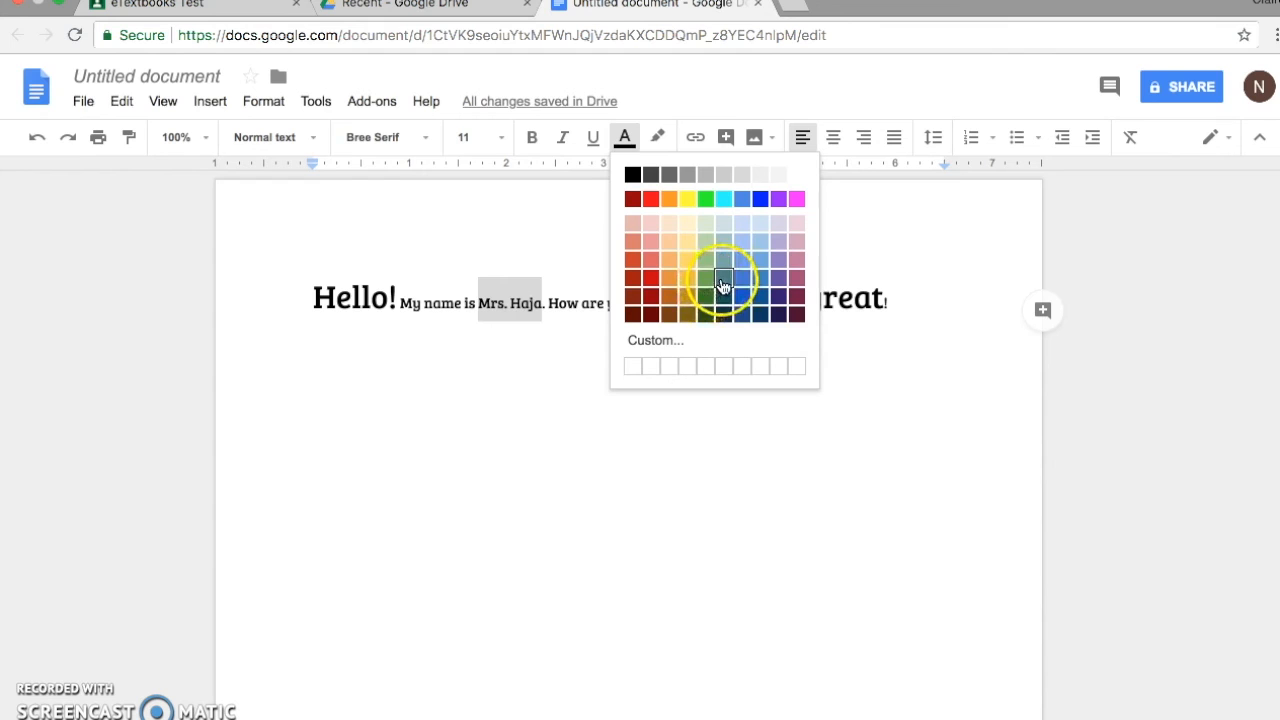
pyautogui.click(706, 280)
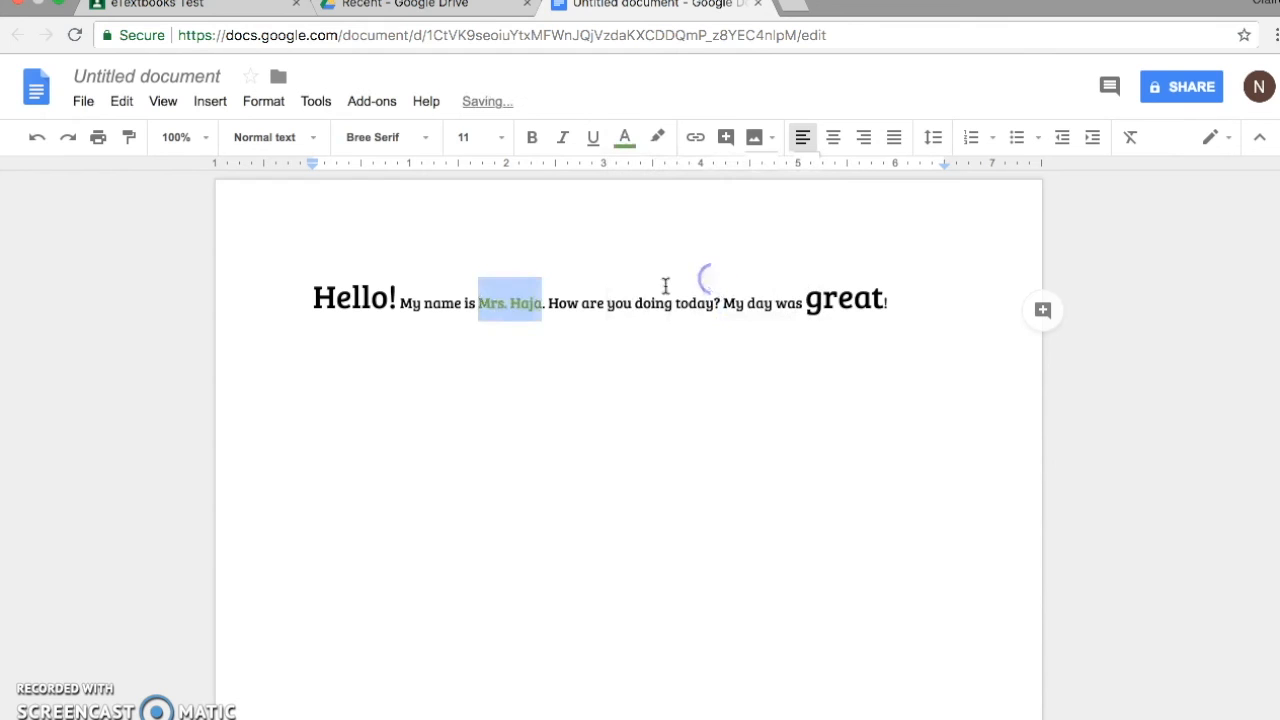
pyautogui.click(540, 302)
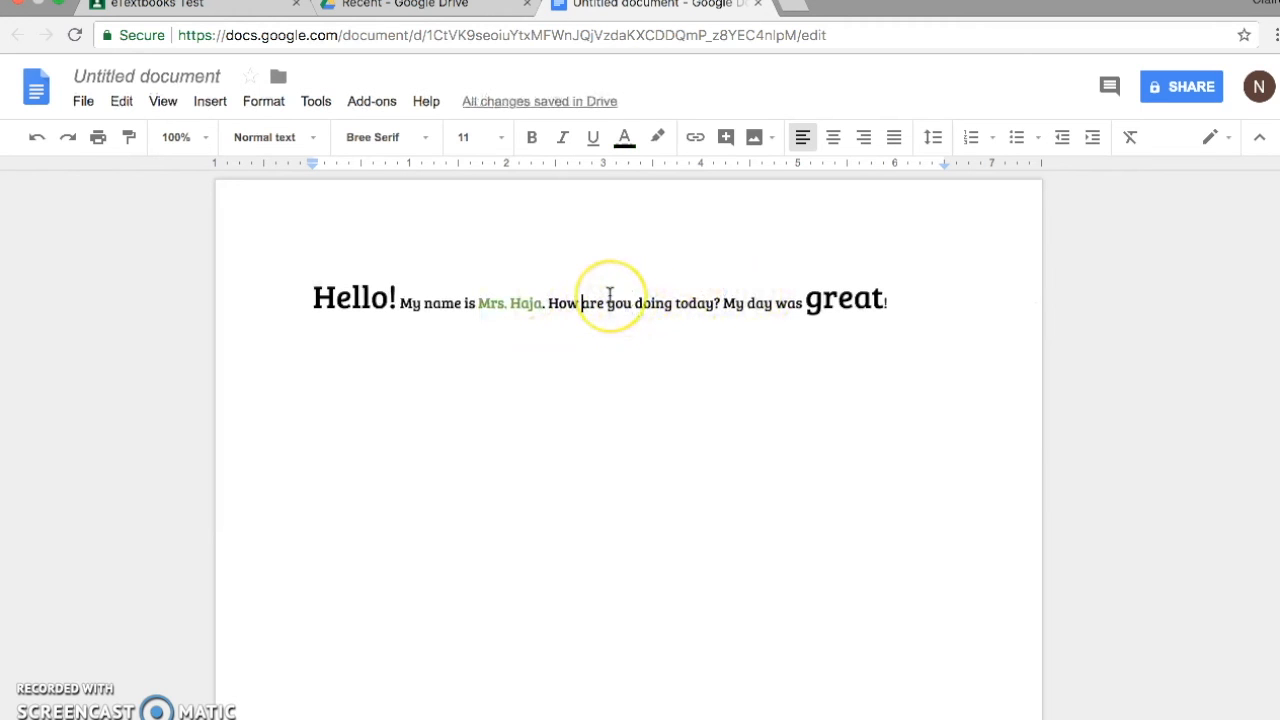
# - Move the words "doing today" into the middle of the name after "My name is", undo the move, and deselect the text
pyautogui.moveTo(636, 303); pyautogui.dragTo(697, 301)
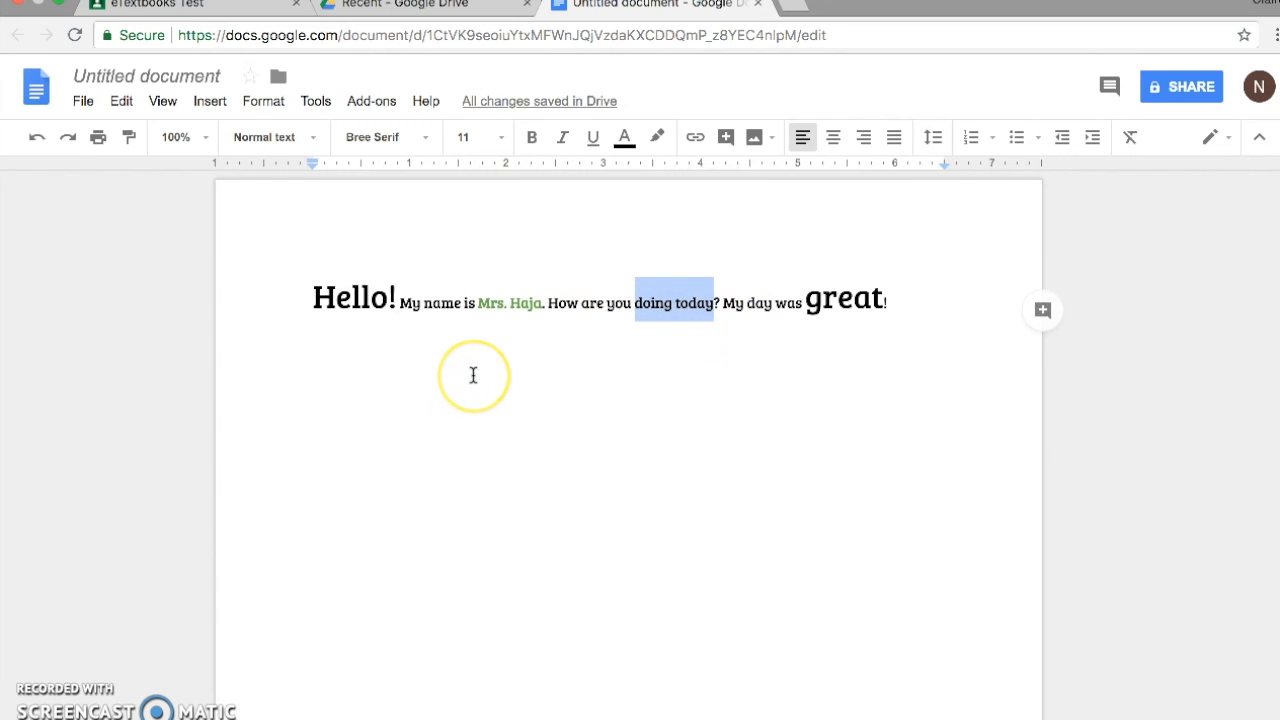
pyautogui.click(473, 375)
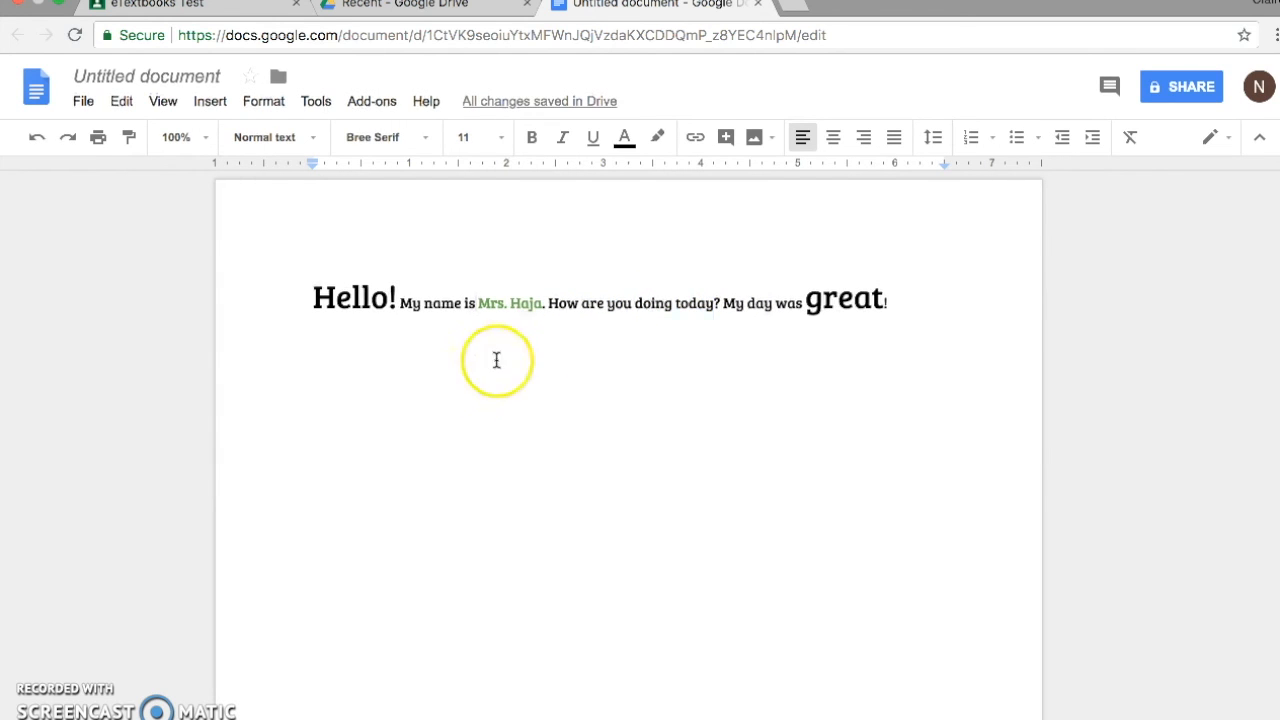
pyautogui.moveTo(636, 303)
pyautogui.mouseDown()
pyautogui.moveTo(691, 294)
pyautogui.moveTo(656, 295)
pyautogui.mouseUp()
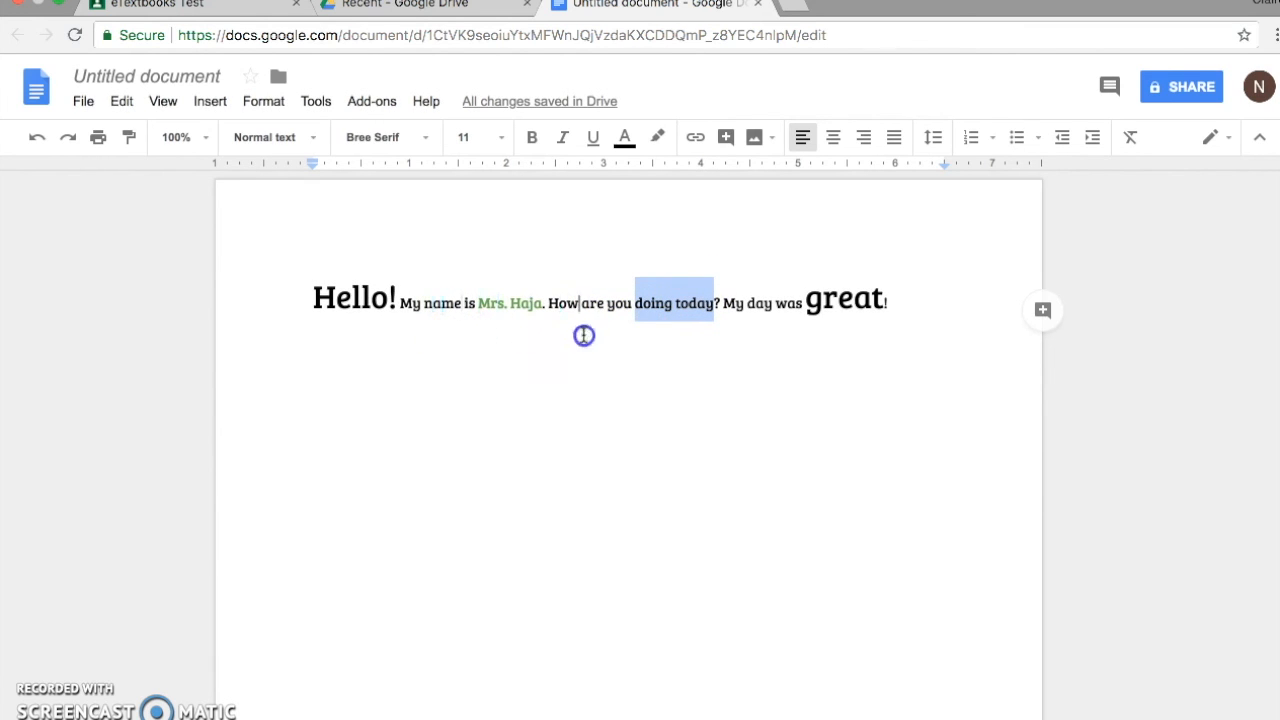
pyautogui.moveTo(522, 337); pyautogui.dragTo(522, 337)
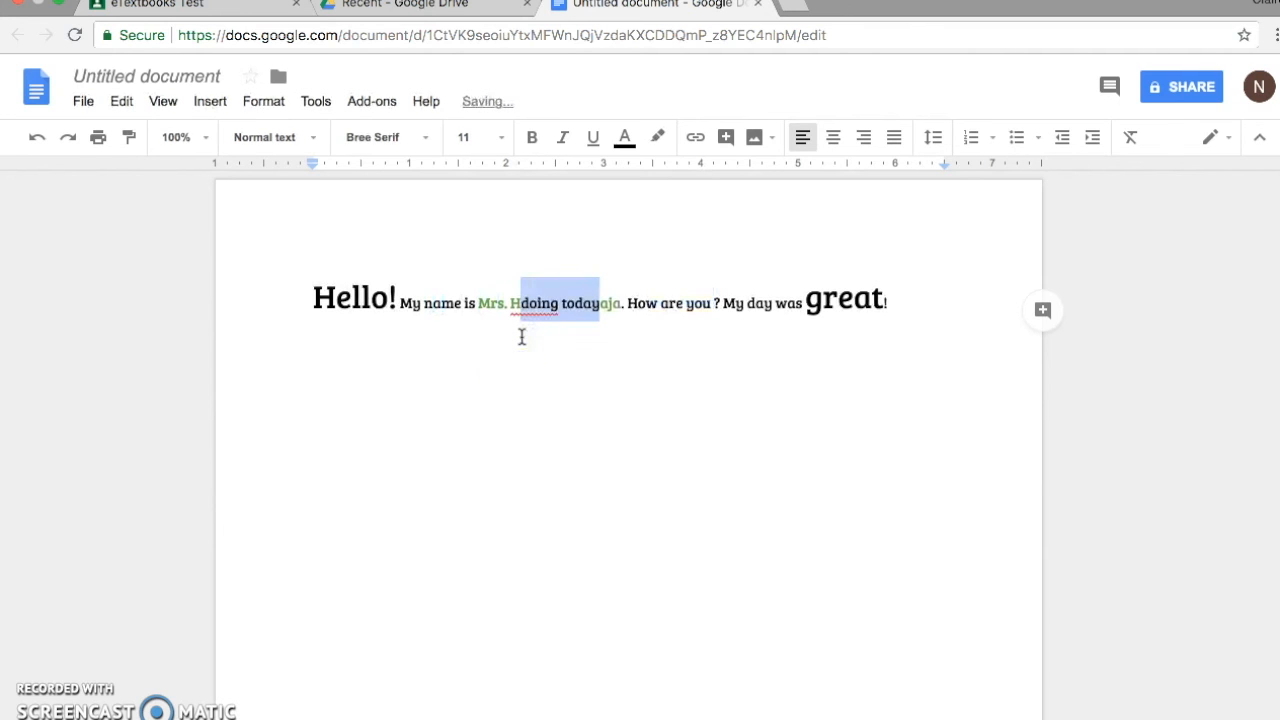
pyautogui.click(45, 143)
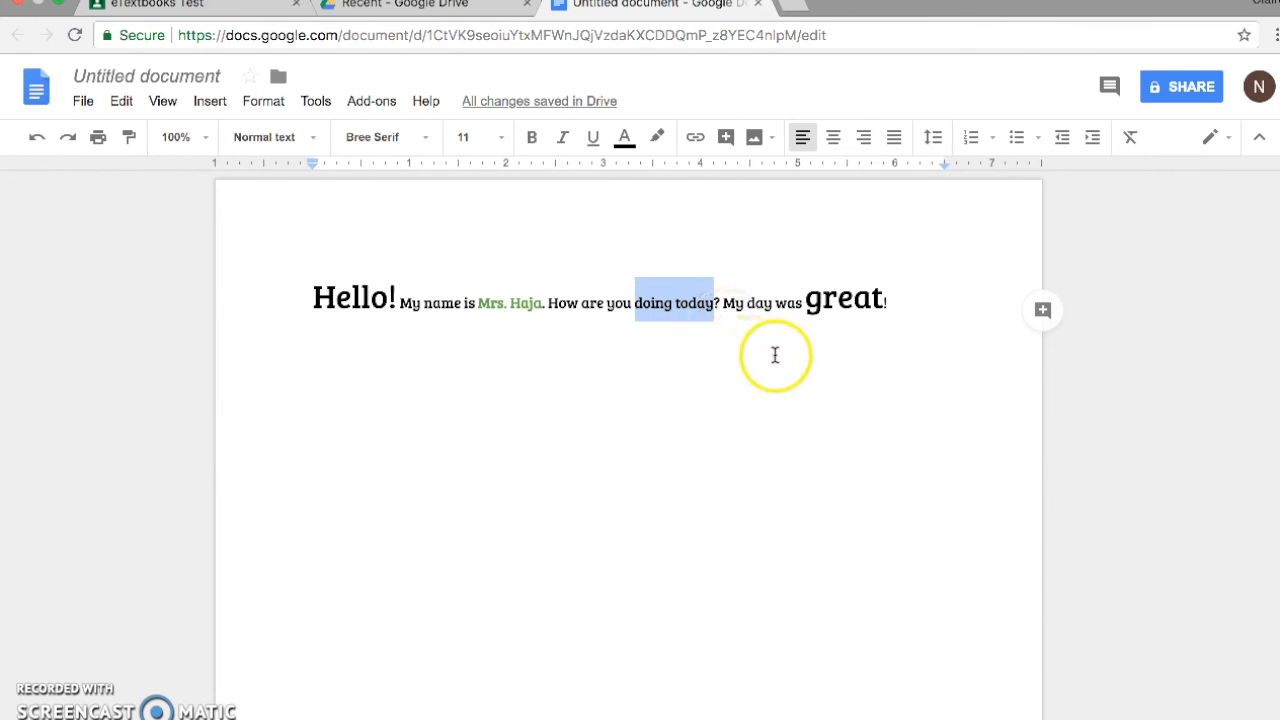
pyautogui.click(1014, 368)
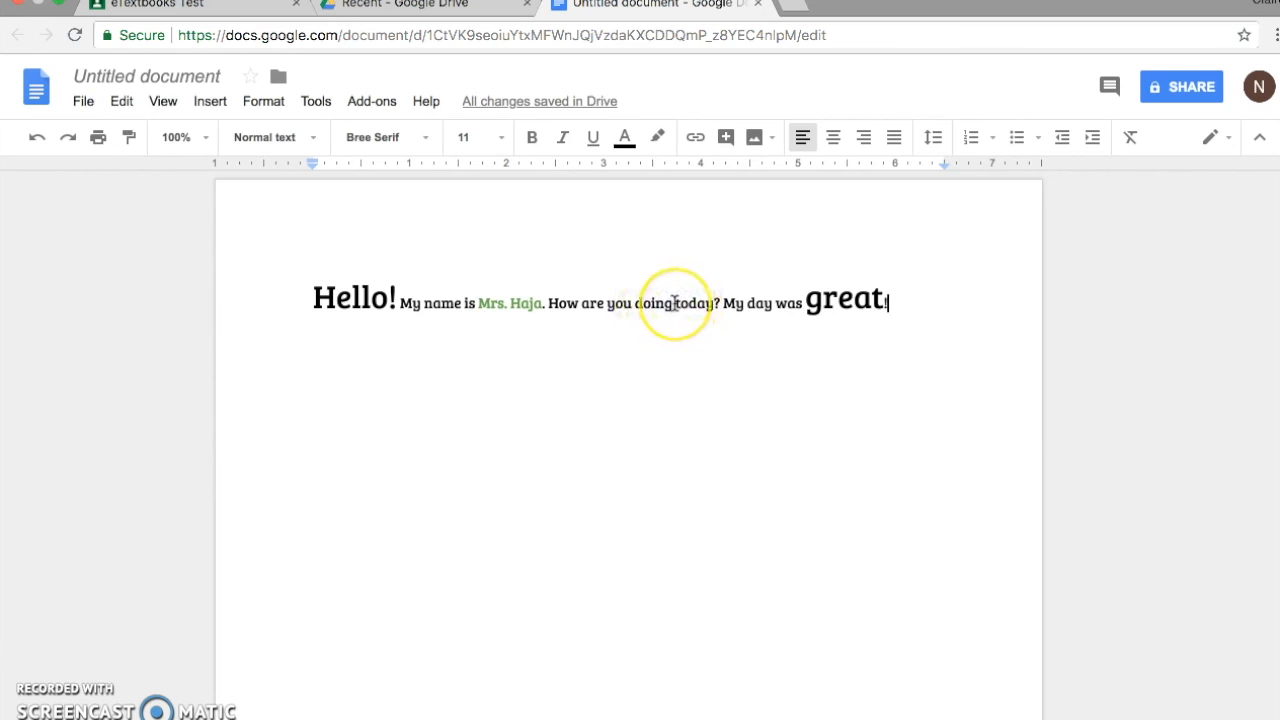
# - Change the text colour of only the word "today" to red, leaving out its question mark, and deselect it
pyautogui.moveTo(677, 303); pyautogui.dragTo(693, 307)
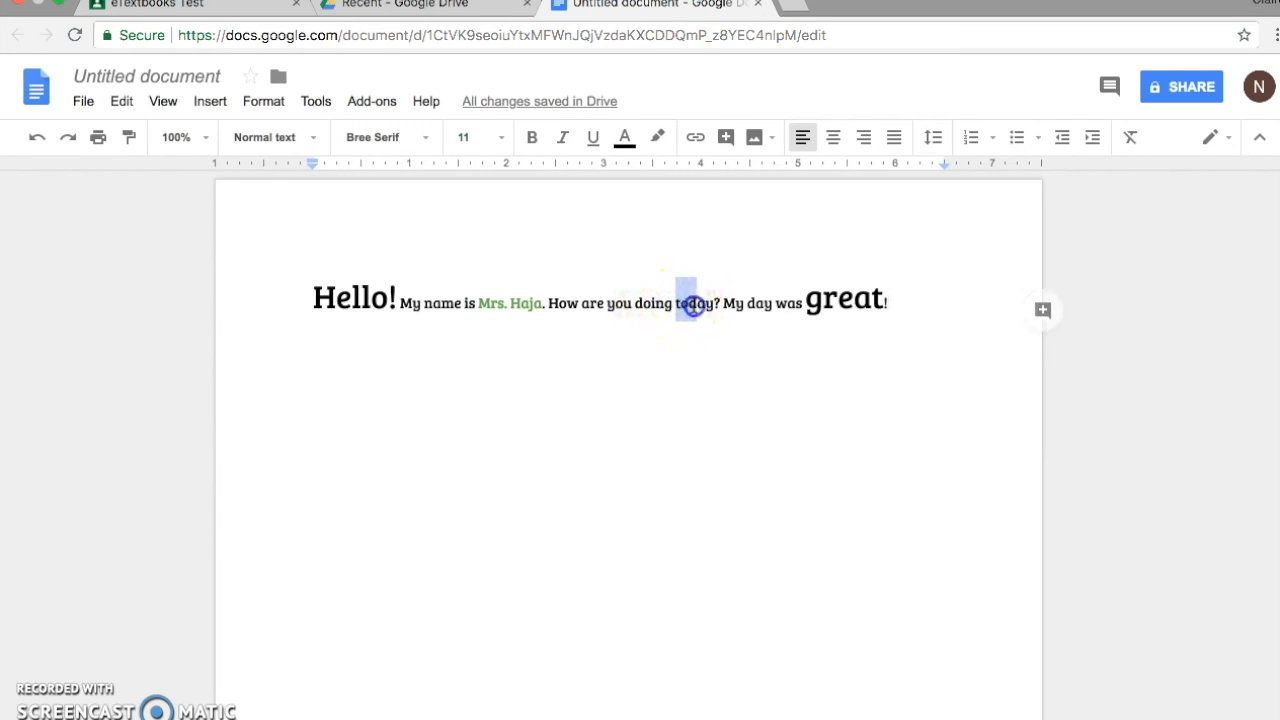
pyautogui.click(624, 140)
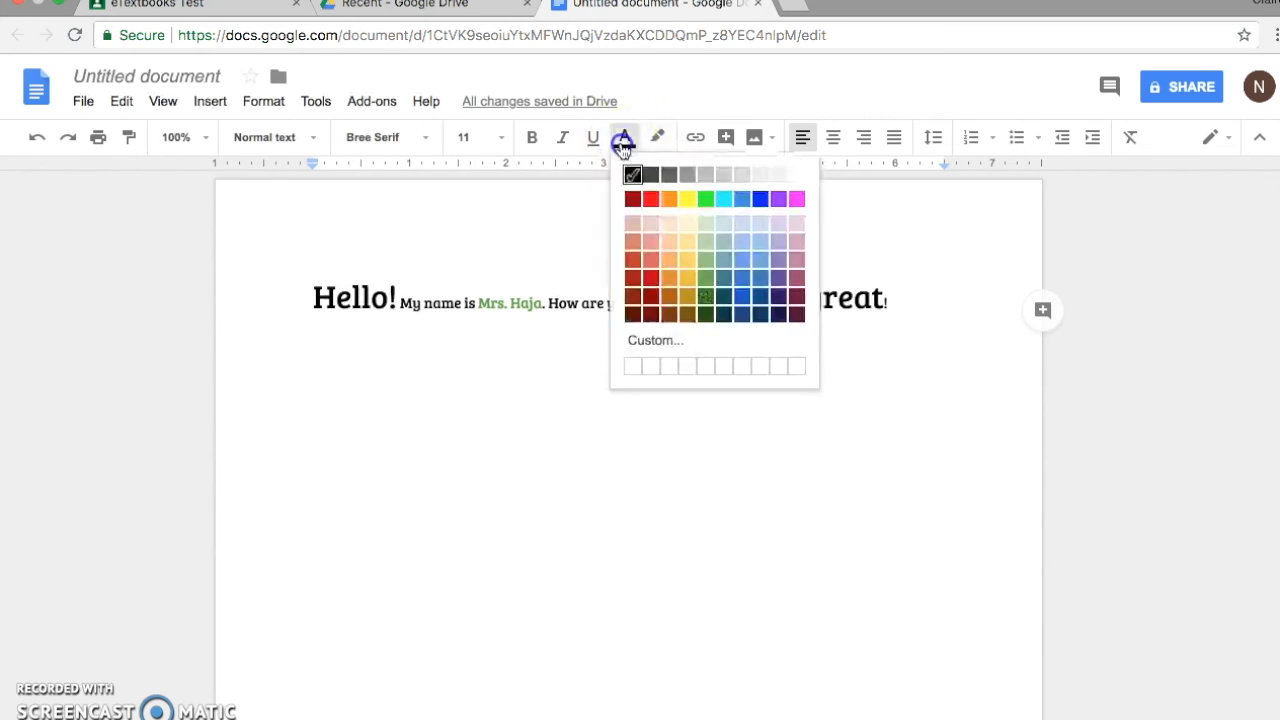
pyautogui.click(650, 278)
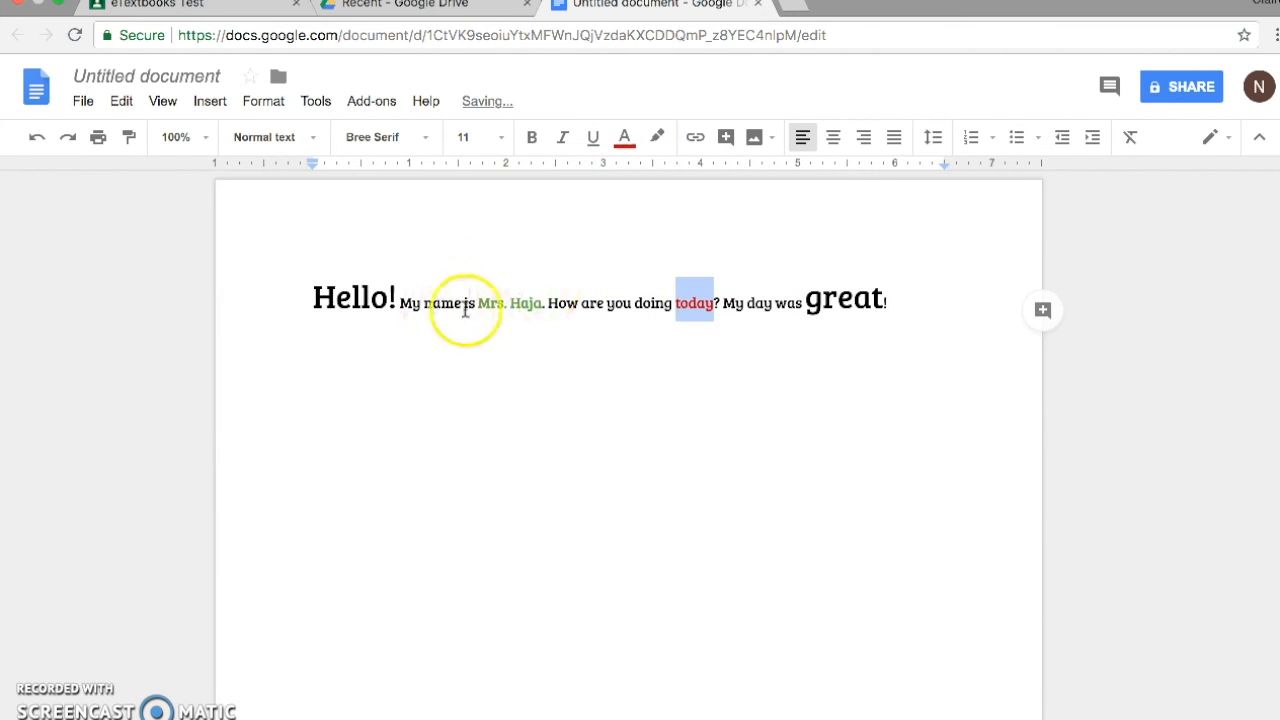
pyautogui.click(627, 302)
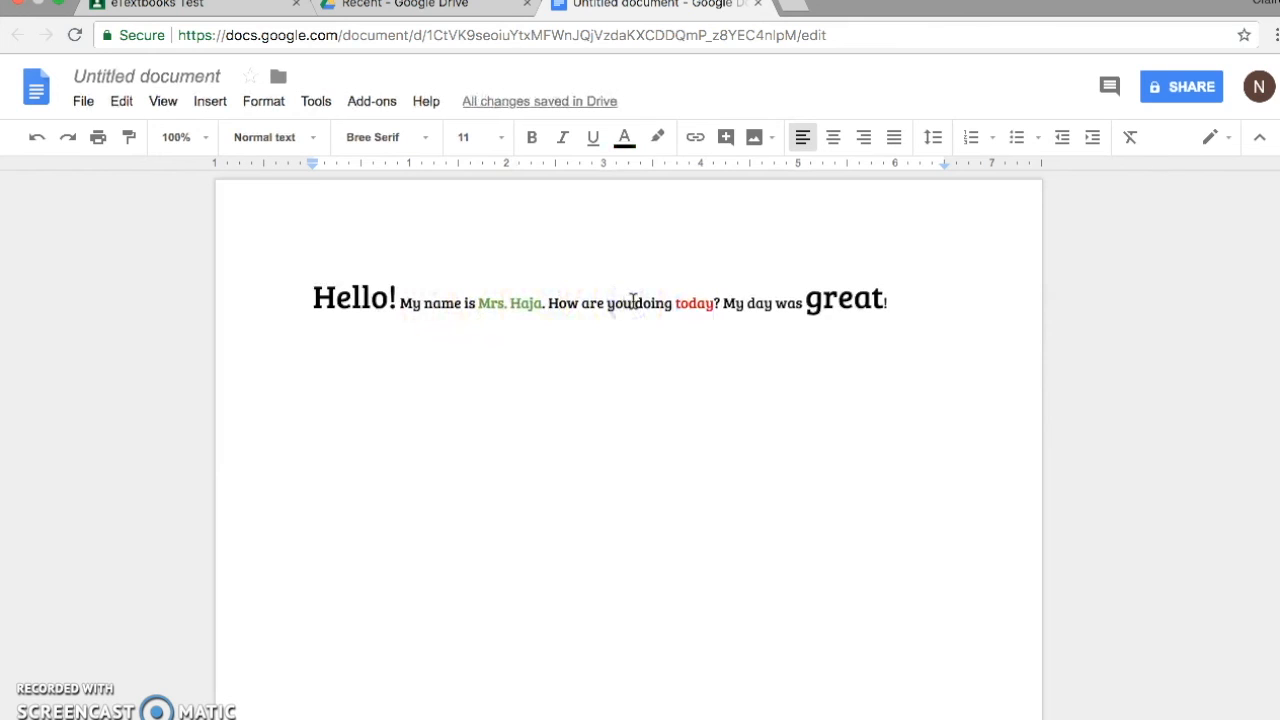
# - Change the text colour of the word "you" in "How are you doing" to blue and deselect it
pyautogui.moveTo(632, 302); pyautogui.dragTo(615, 302)
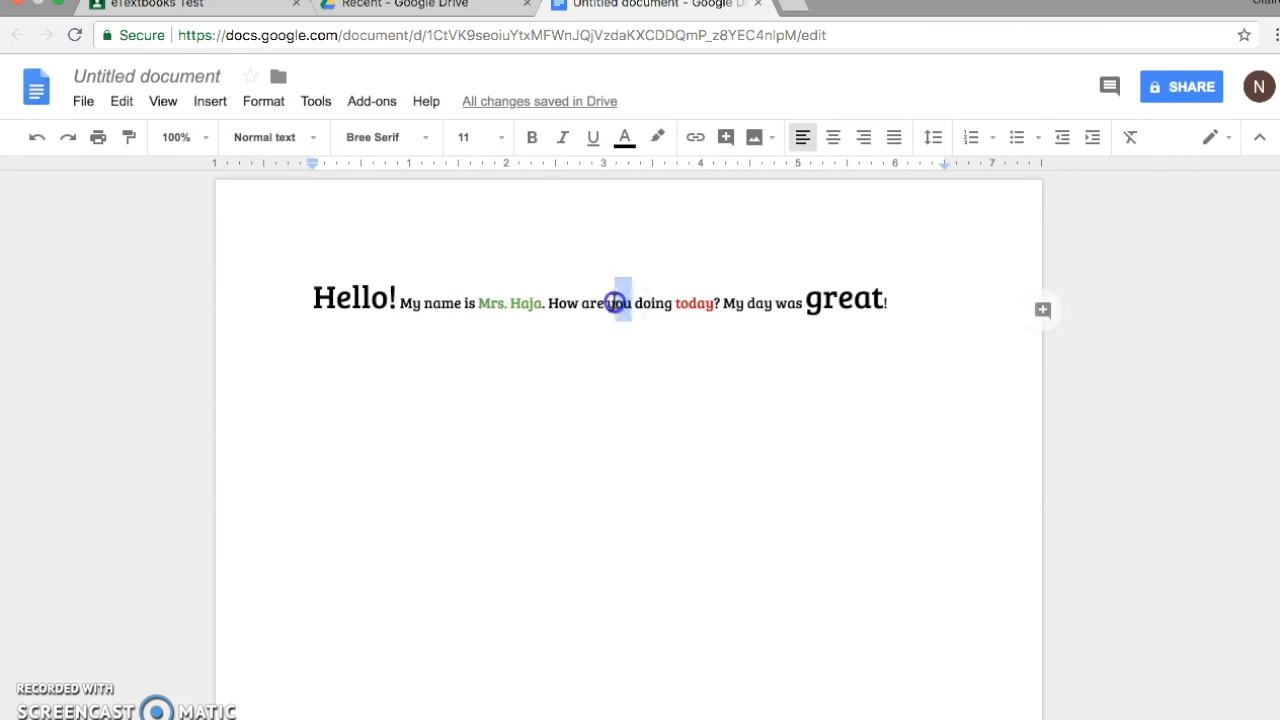
pyautogui.click(624, 137)
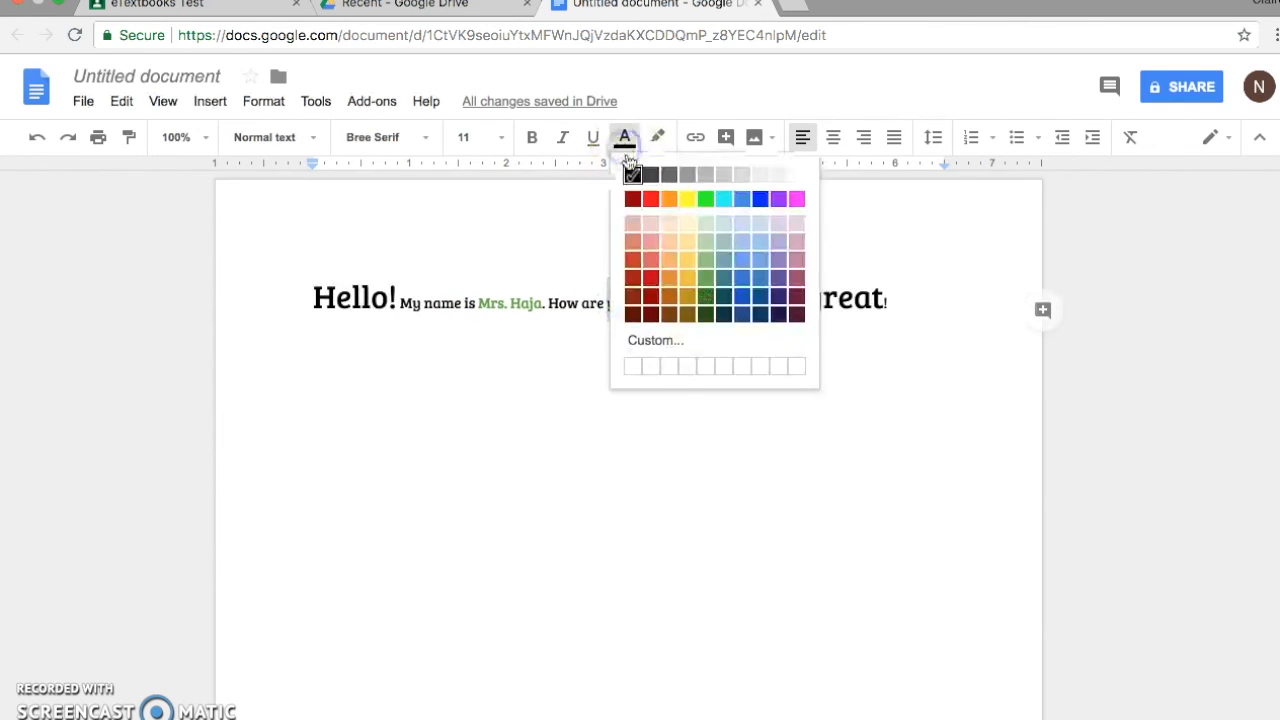
pyautogui.click(741, 278)
pyautogui.click(695, 340)
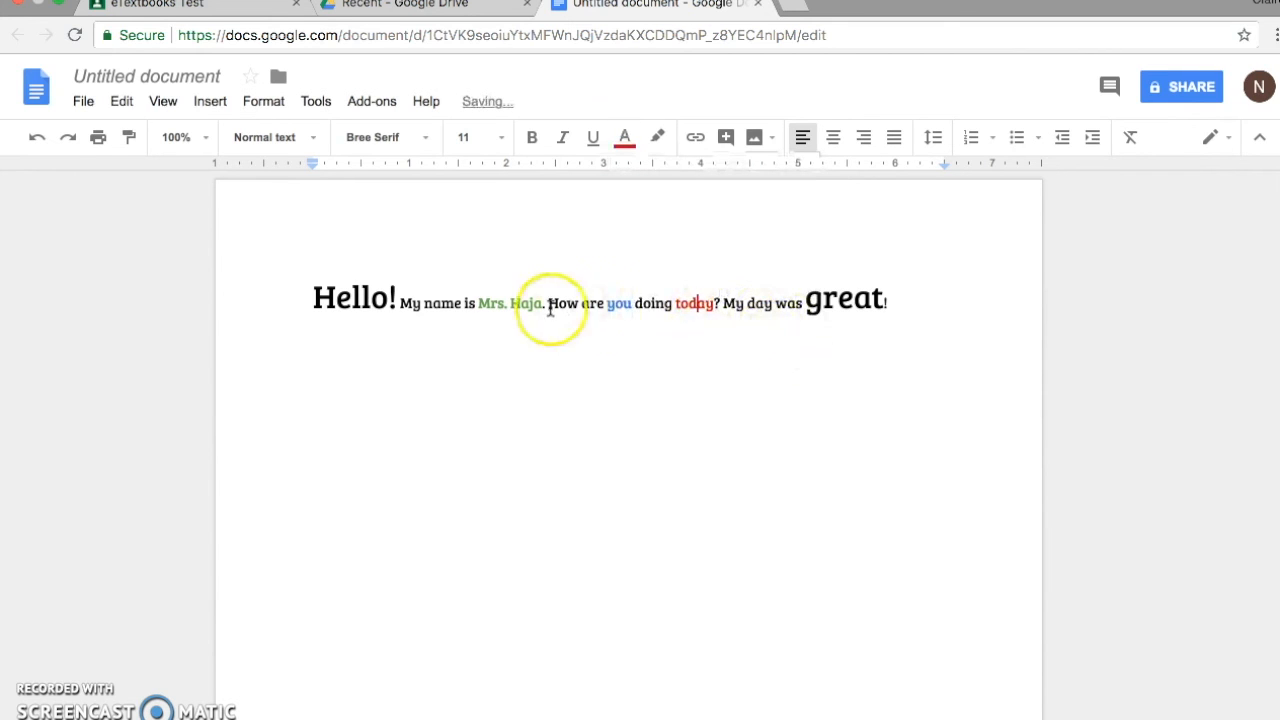